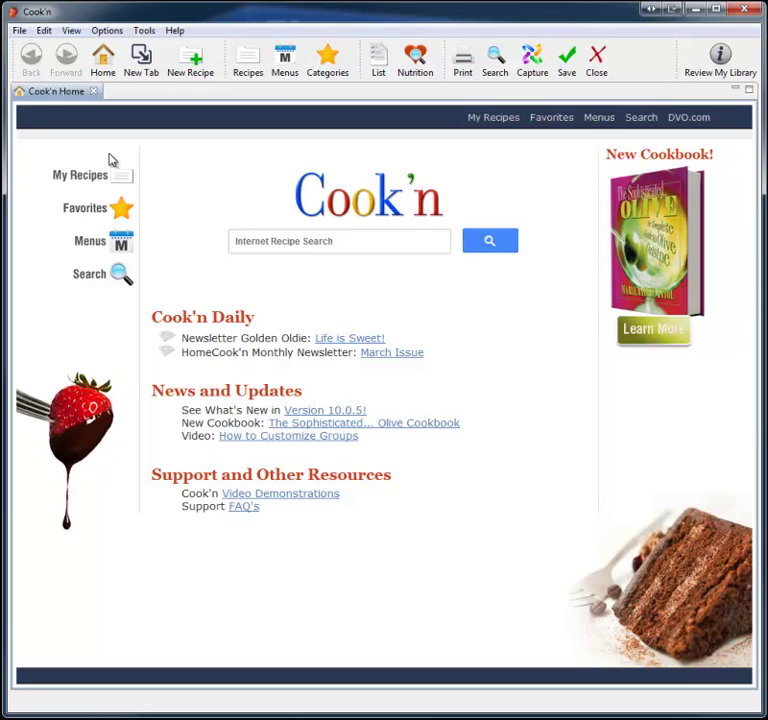
Expand Main Dishes, open Acapulco Chicken and Agave Sweet and Savory Chicken, then page ahead three recipes
left_click(248, 62)
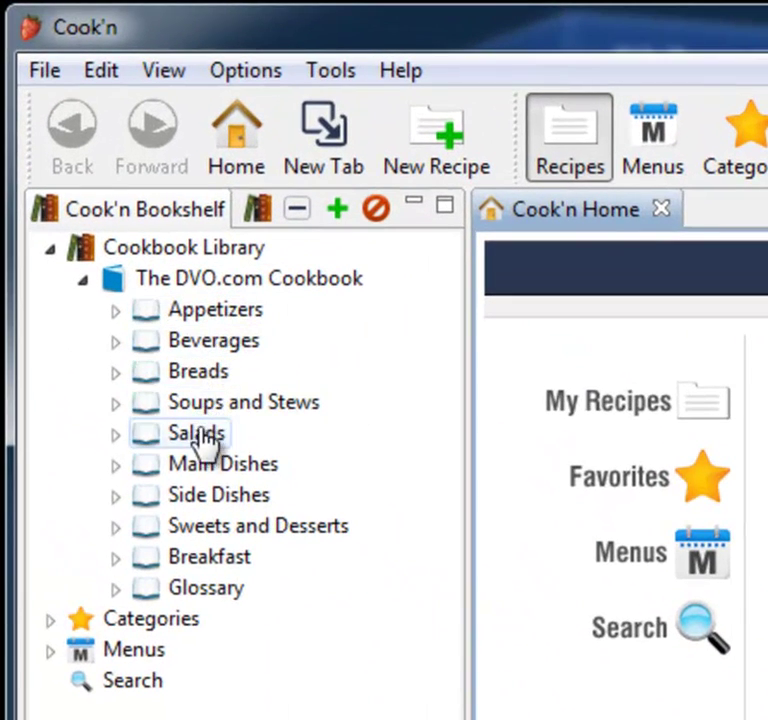
left_click(203, 465)
left_click(233, 495)
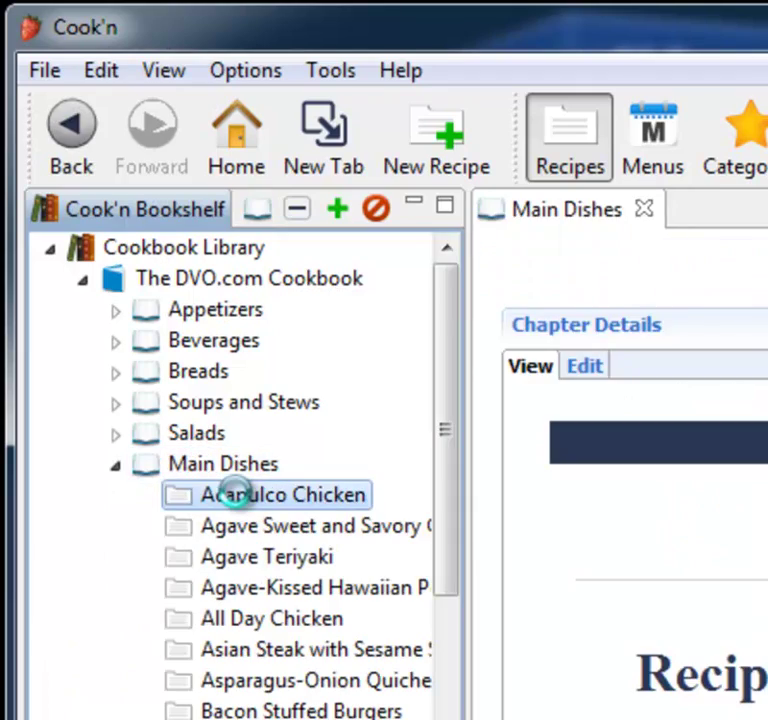
left_click(291, 525)
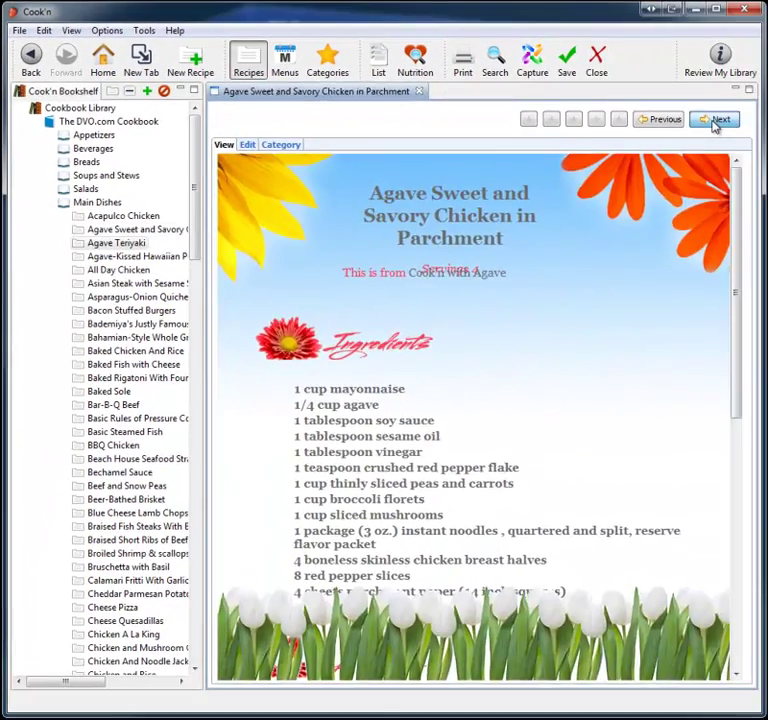
left_click(715, 123)
left_click(715, 123)
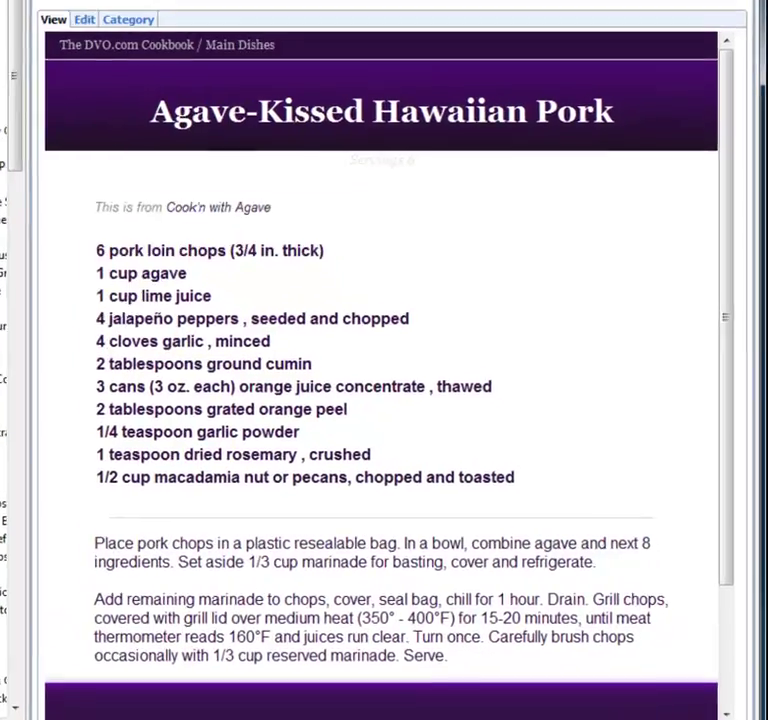
left_click(715, 123)
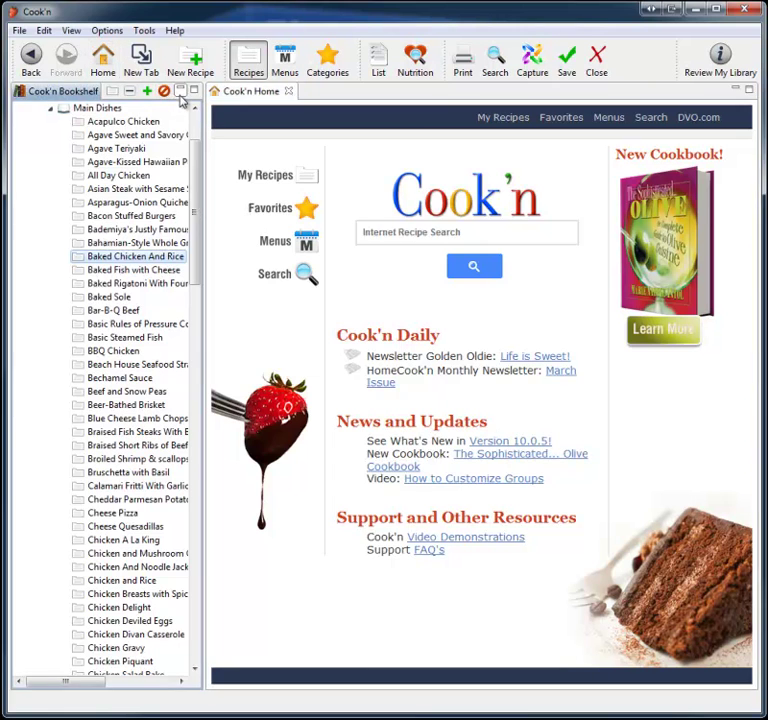
Hide the bookshelf and bring up DVO.com's All Cookbooks list
left_click(180, 89)
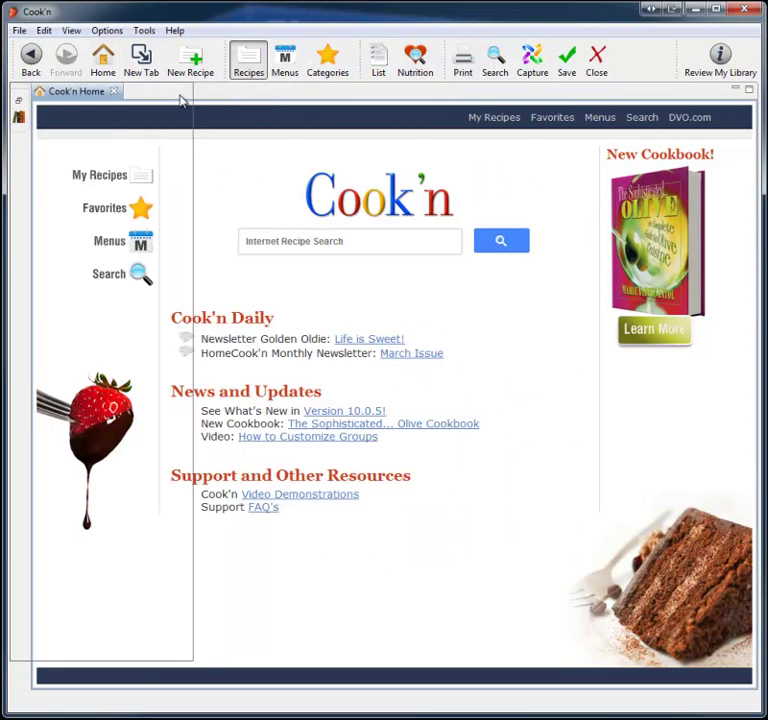
left_click(678, 119)
mouse_move(612, 140)
left_click(608, 216)
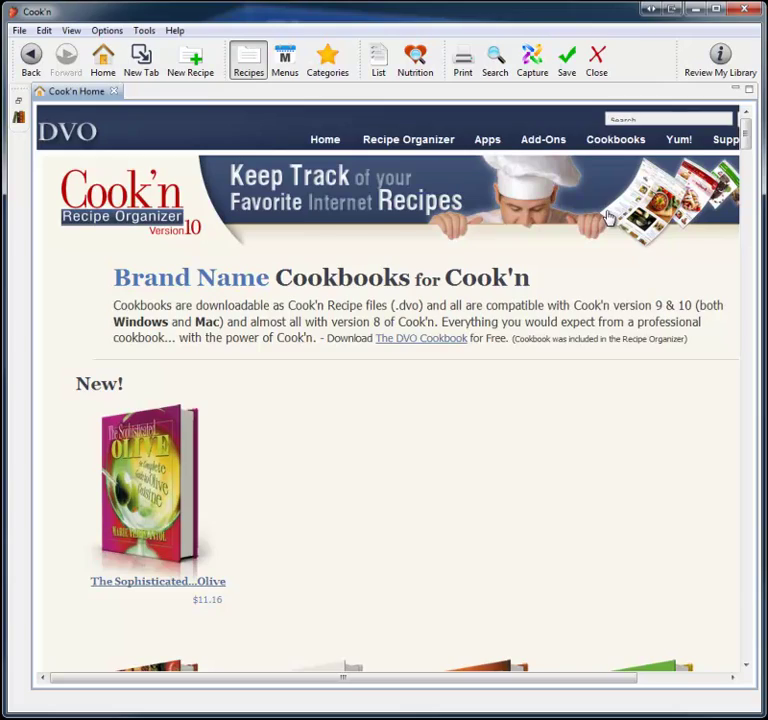
Scroll the cookbook list and open the Cook'n Taste of Home product page
scroll(441, 451, "down", 15)
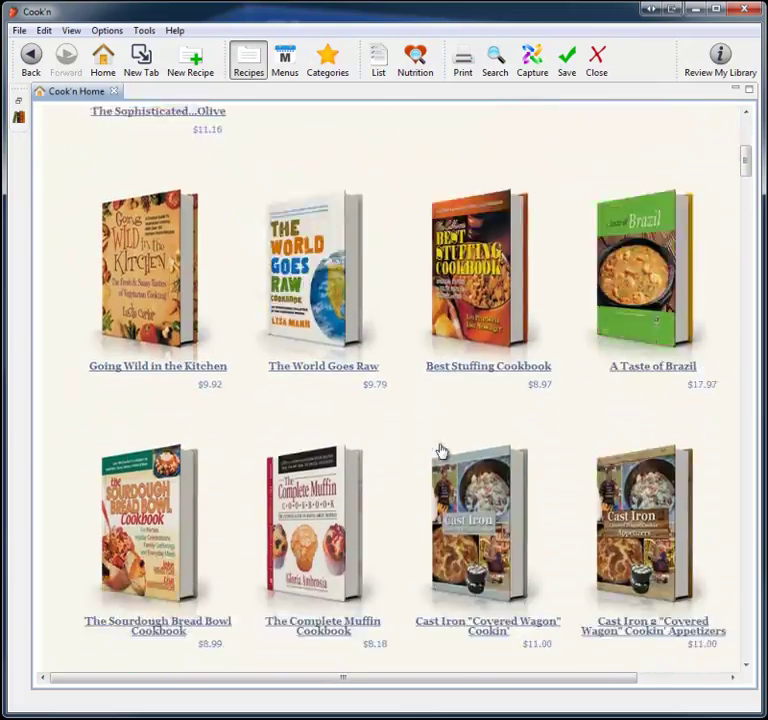
scroll(441, 451, "down", 20)
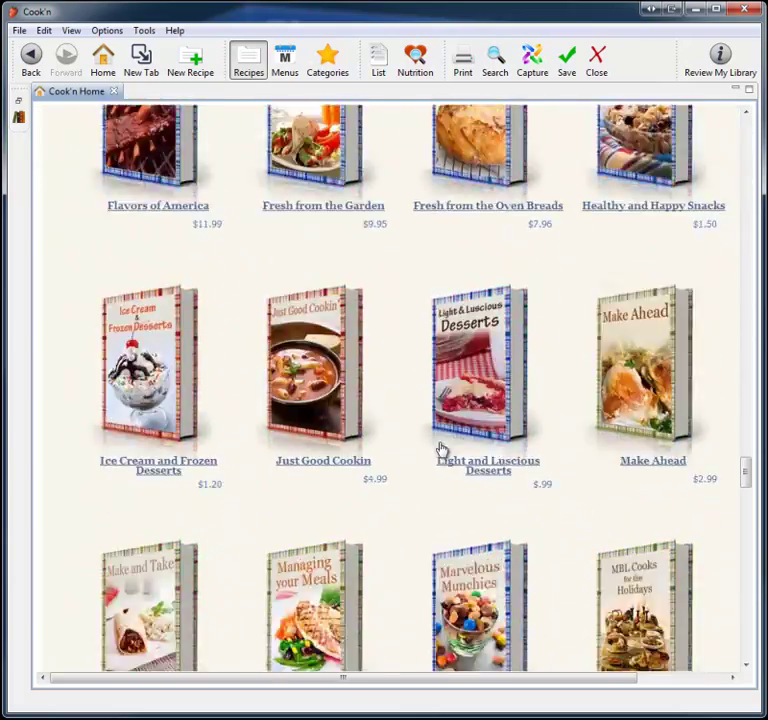
scroll(441, 451, "down", 20)
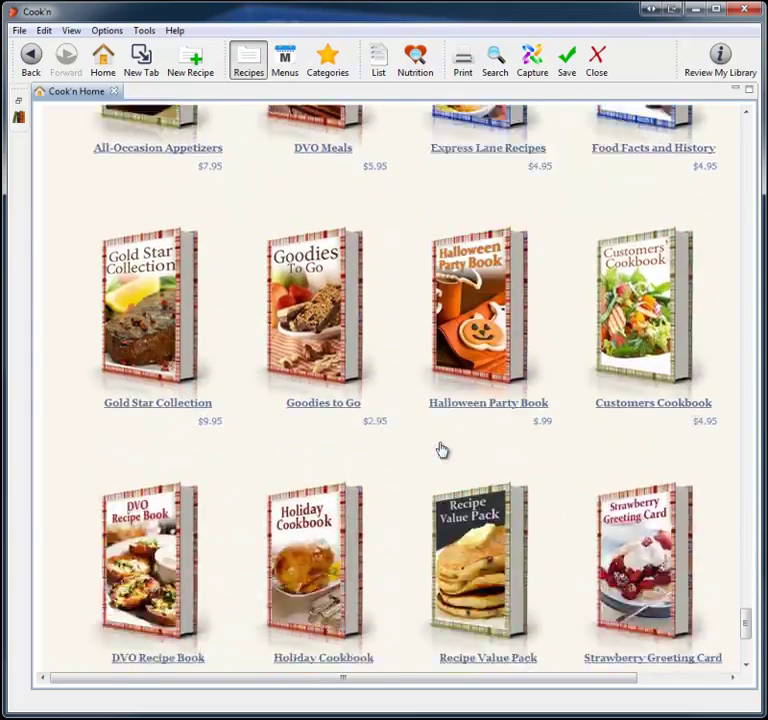
scroll(441, 451, "up", 20)
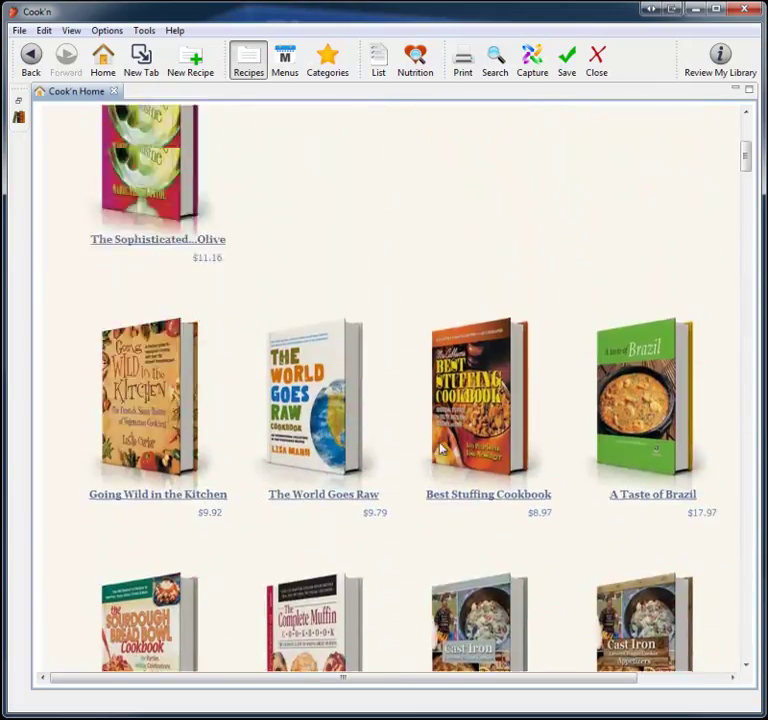
scroll(441, 451, "down", 4)
left_click(443, 460)
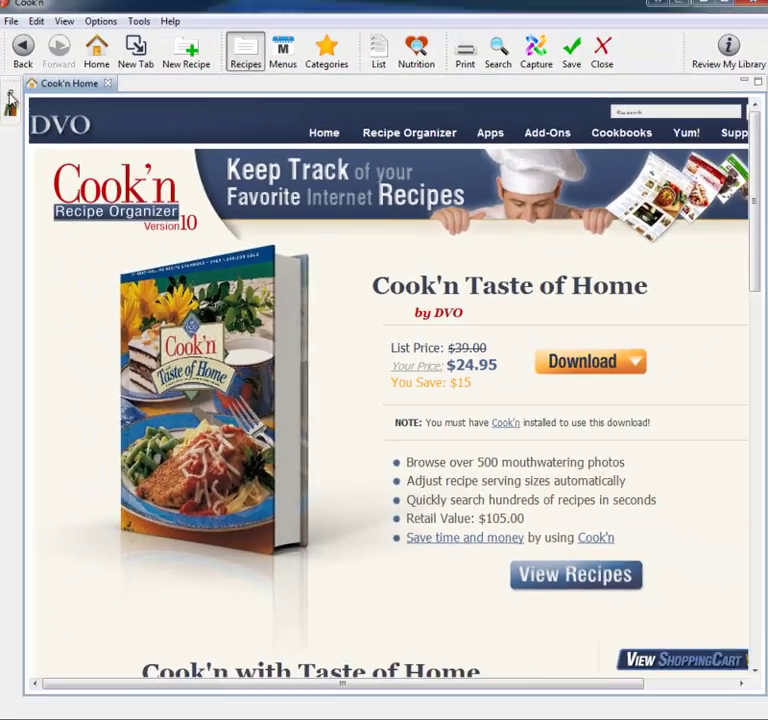
Create a new cookbook named Oaks Family Recipes in the Cookbook Library
left_click(9, 103)
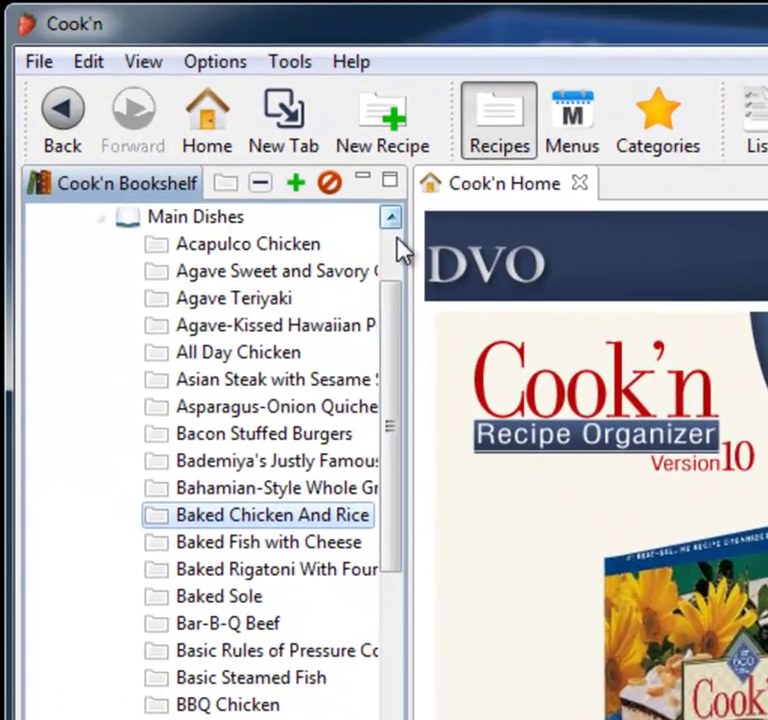
scroll(224, 140, "up", 3)
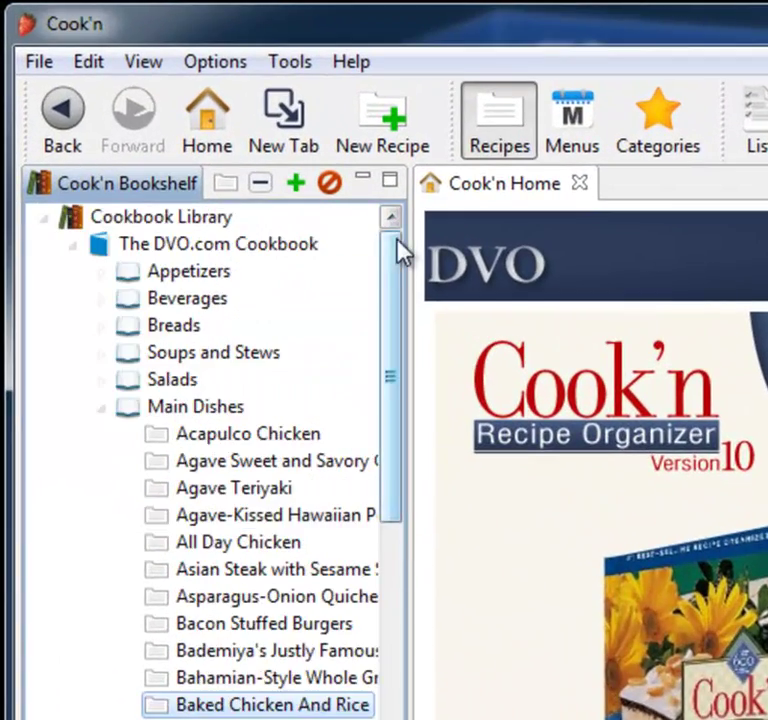
right_click(176, 222)
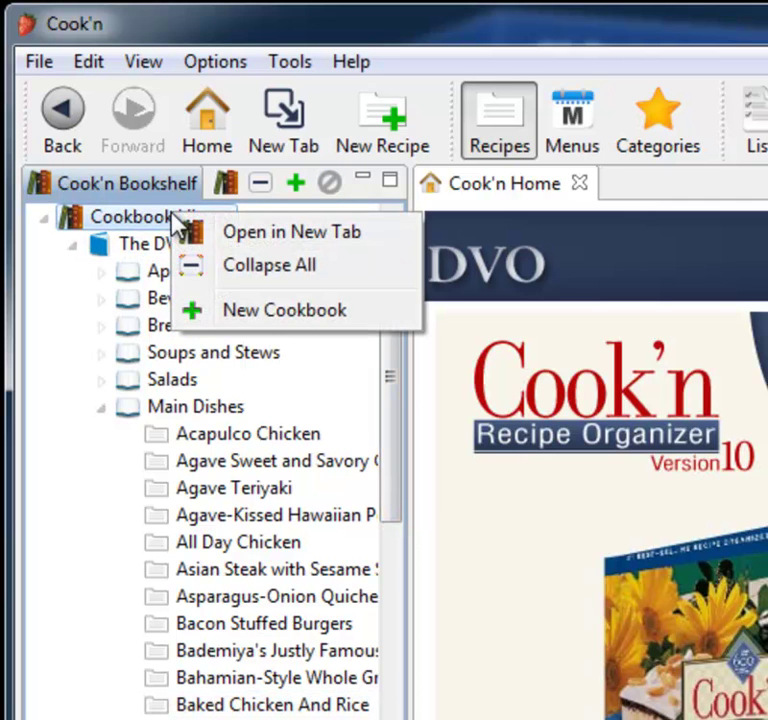
left_click(270, 312)
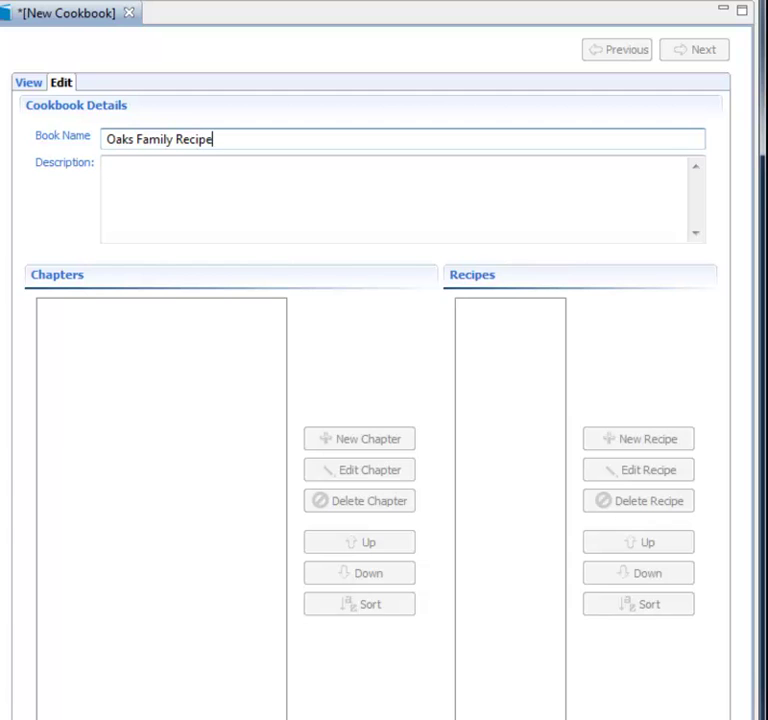
key("ctrl+s")
Add a Desserts chapter to the Oaks Family Recipes cookbook
left_click(342, 444)
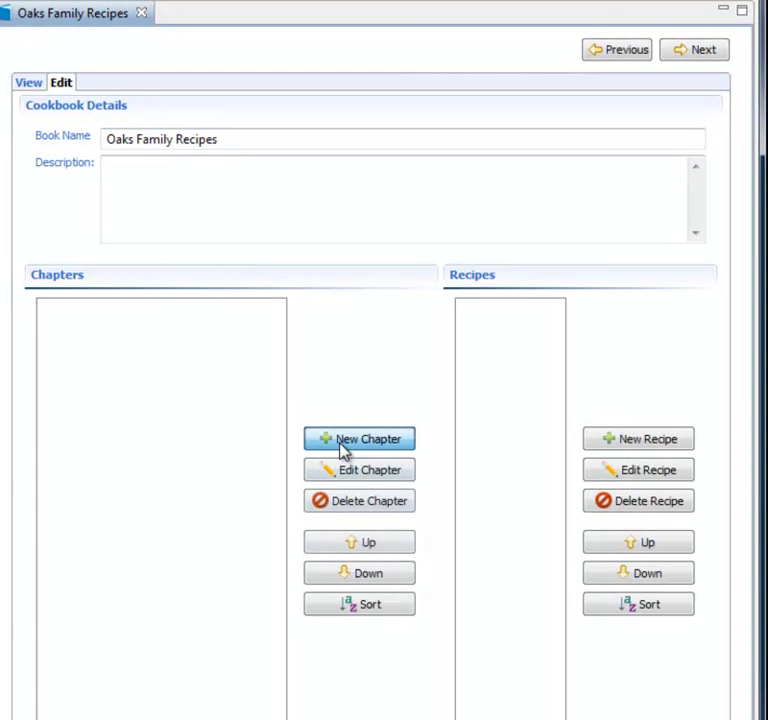
type("Desserts")
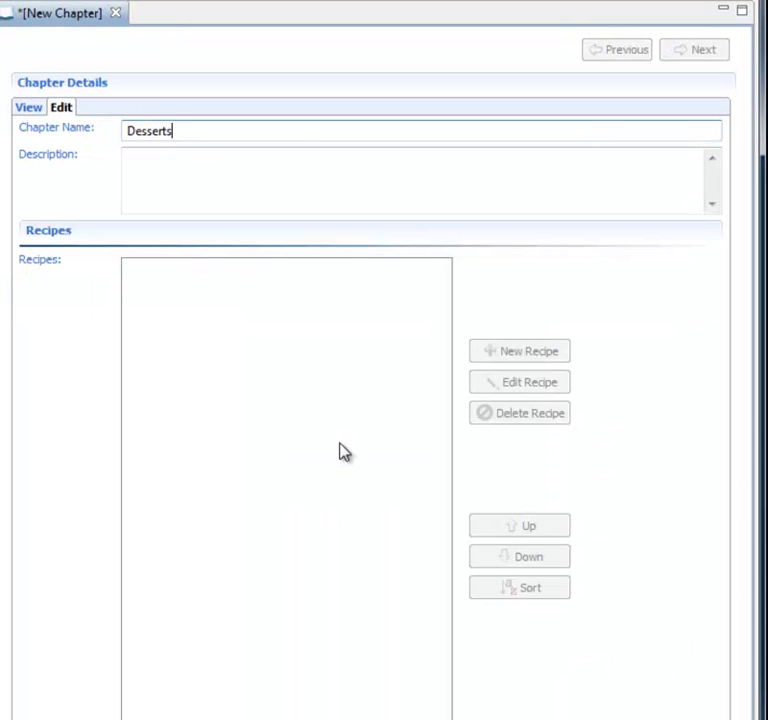
key("ctrl+s")
Start a new recipe named Brownies with 1 cup flour as its first ingredient
left_click(533, 352)
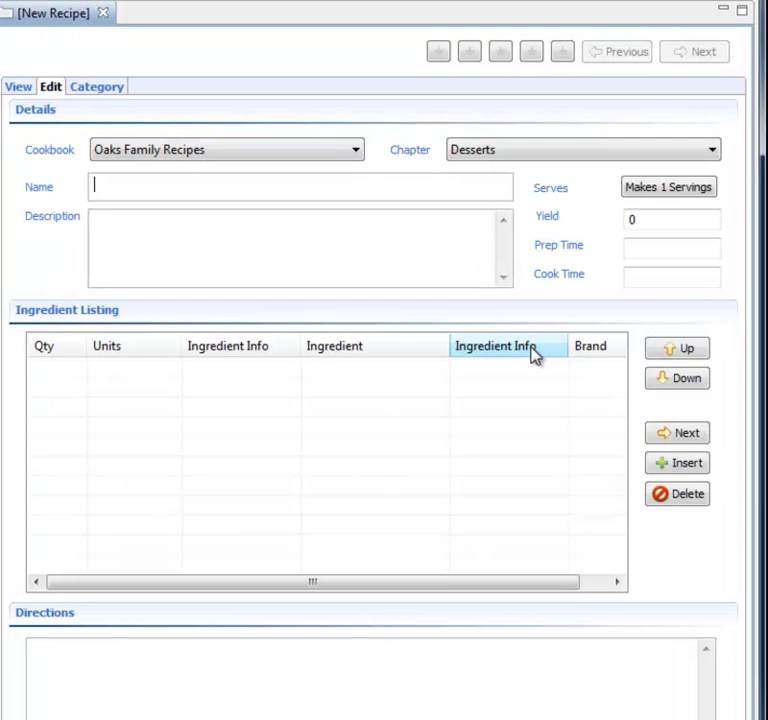
type("Brownies")
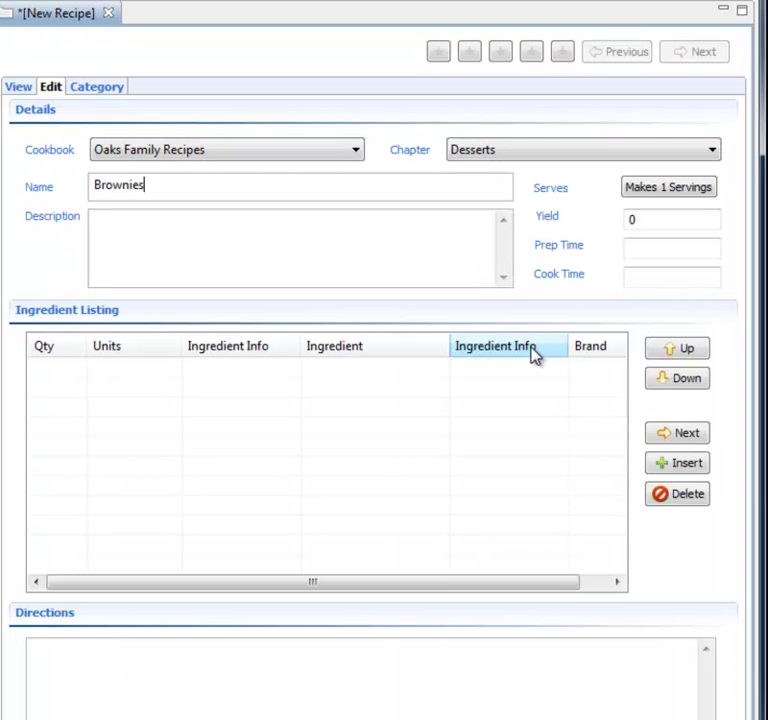
left_click(44, 366)
type("1")
key("Tab")
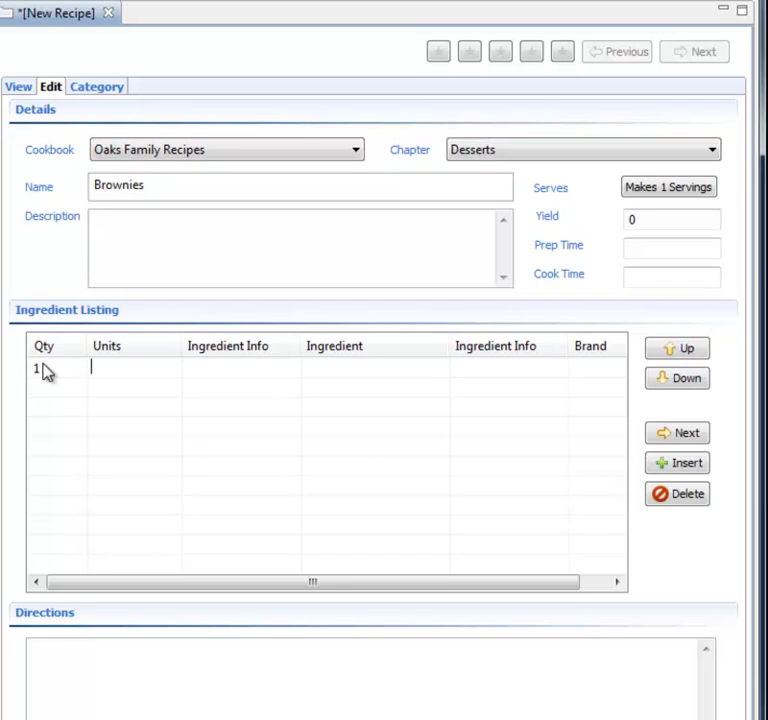
type("cup")
key("Tab")
type("flour")
key("Tab")
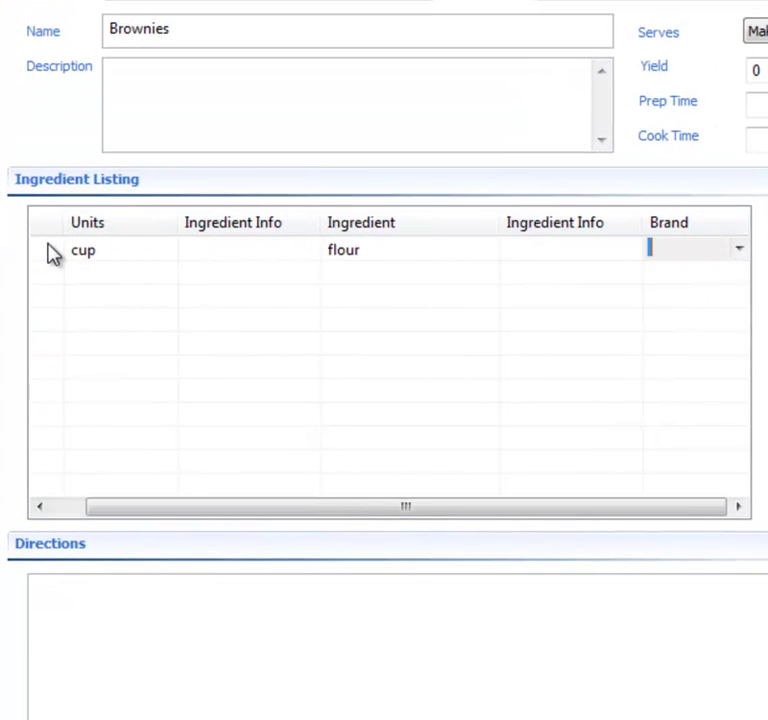
Add 2 tablespoons butter and 1 teaspoon salt, and write 'Mix butter with flour & salt.'
key("Tab")
key("Tab")
type("tablespoons")
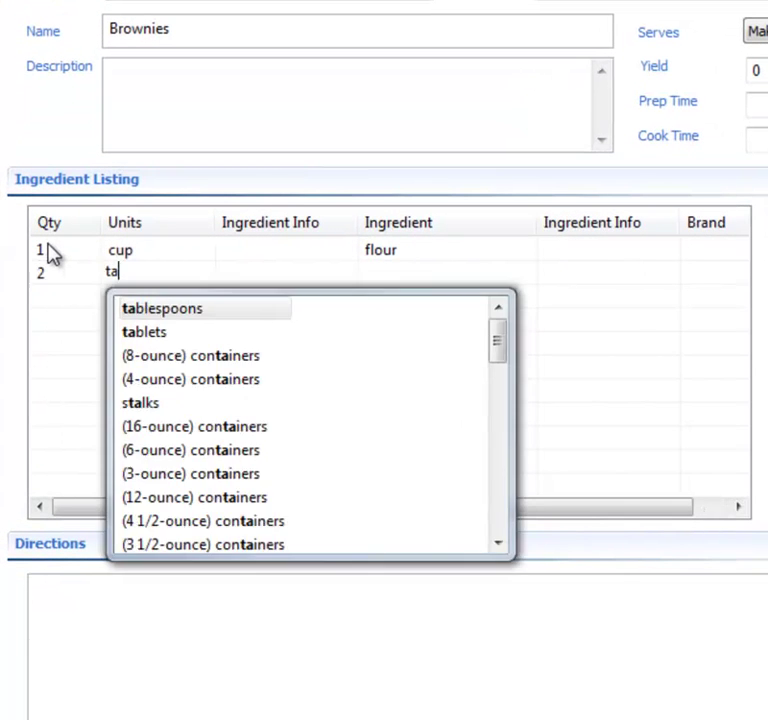
key("Tab")
type("butter")
key("Tab")
key("Tab")
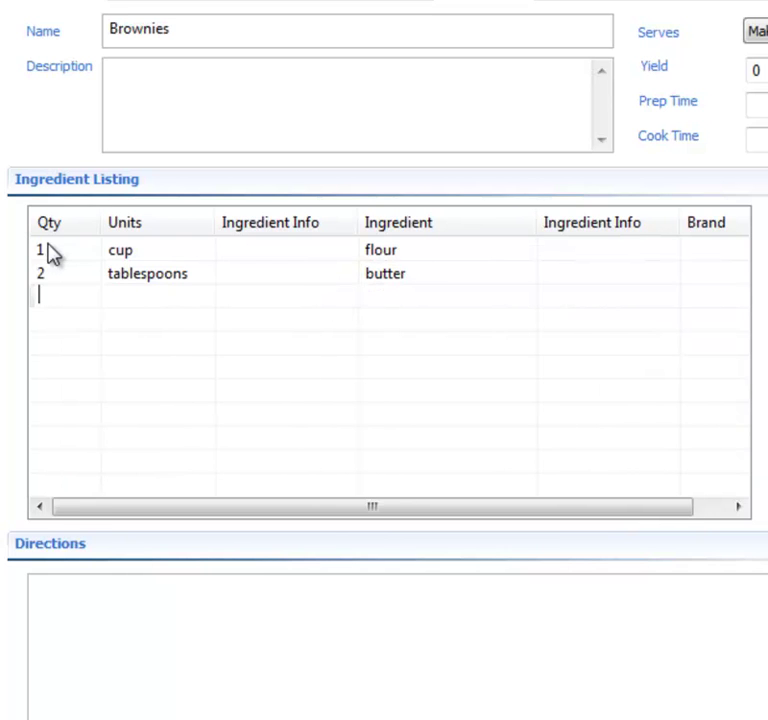
key("Tab")
type("t")
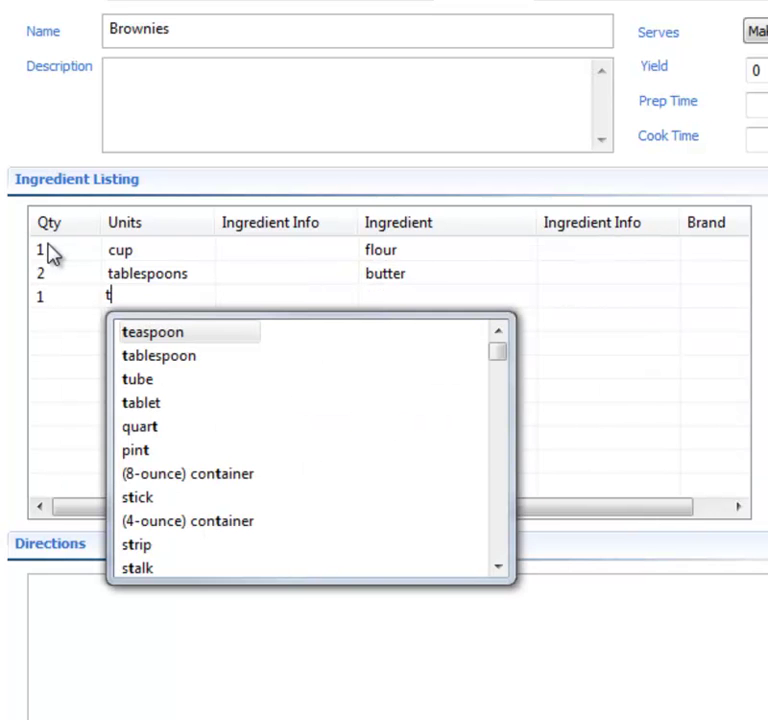
key("Tab")
key("Tab")
type("s")
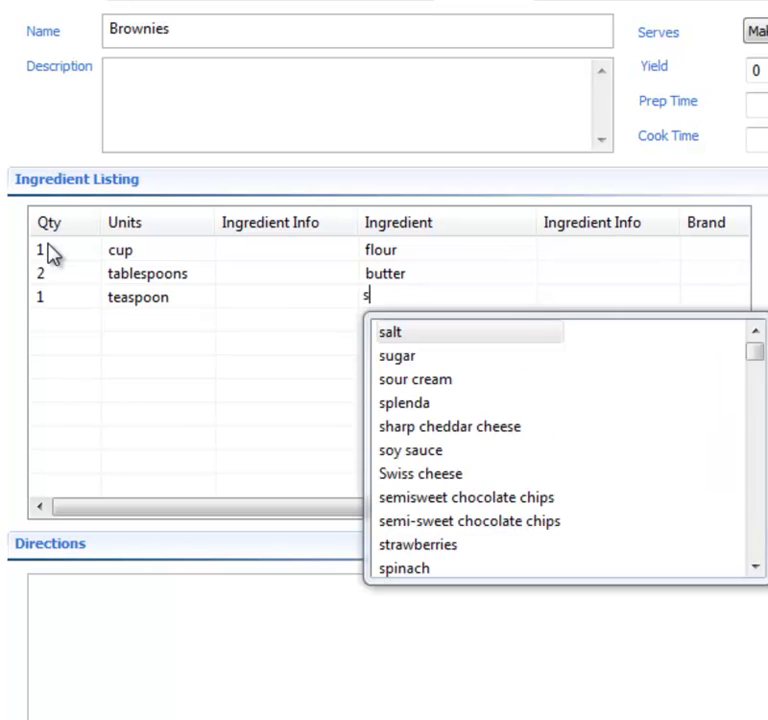
key("Tab")
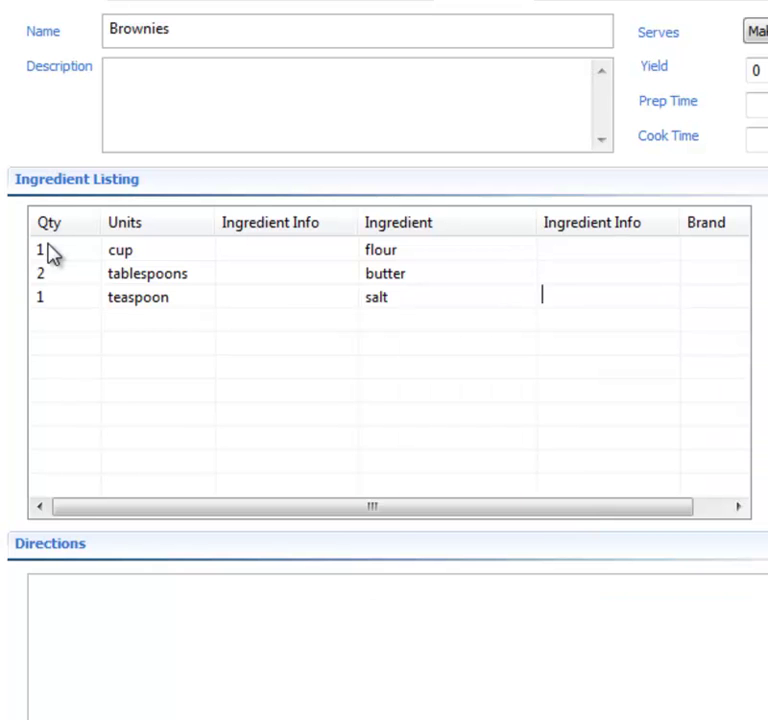
key("Tab")
key("Tab")
left_click(139, 587)
type("Mix butter w")
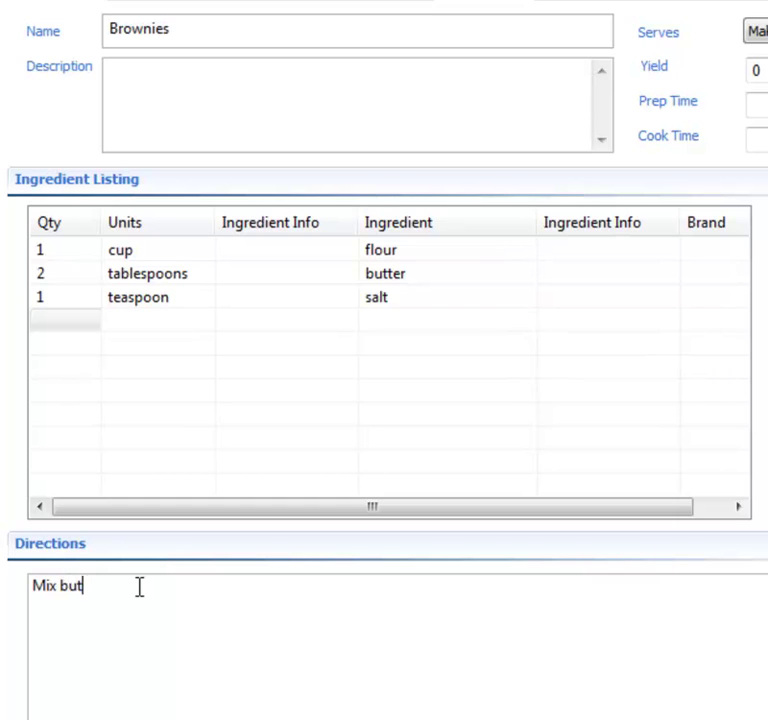
type("ith flour & salt.")
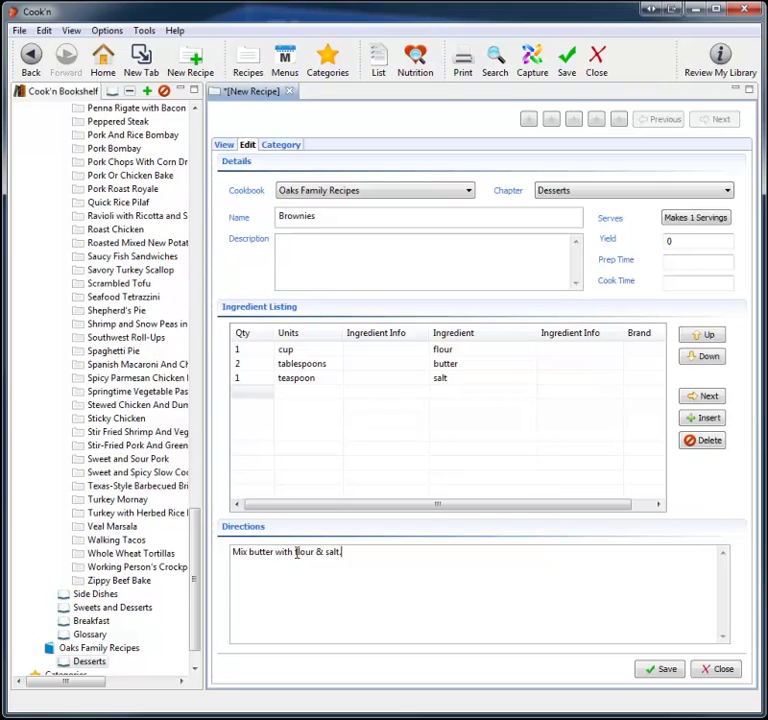
Save the Brownies recipe and collapse the Main Dishes chapter
left_click(662, 668)
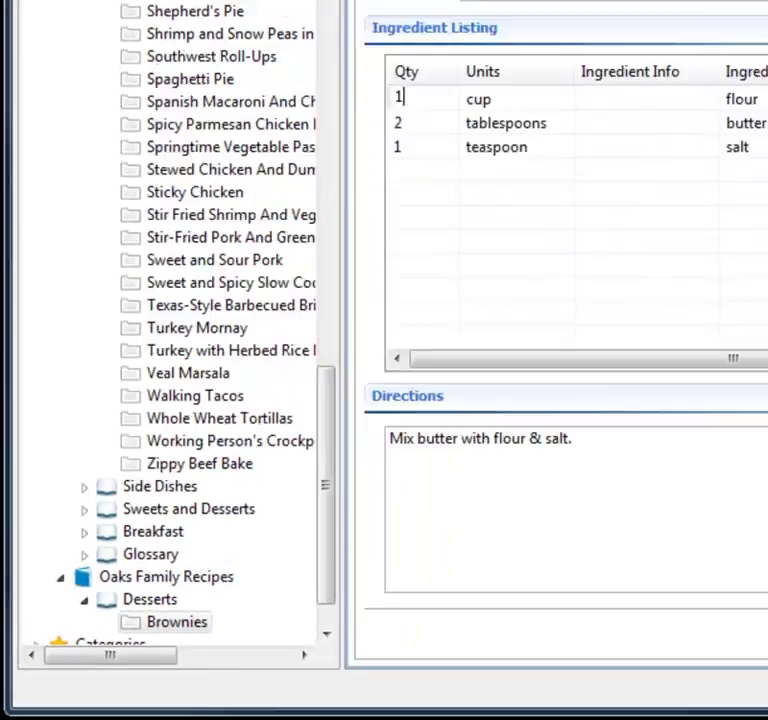
scroll(262, 490, "up", 15)
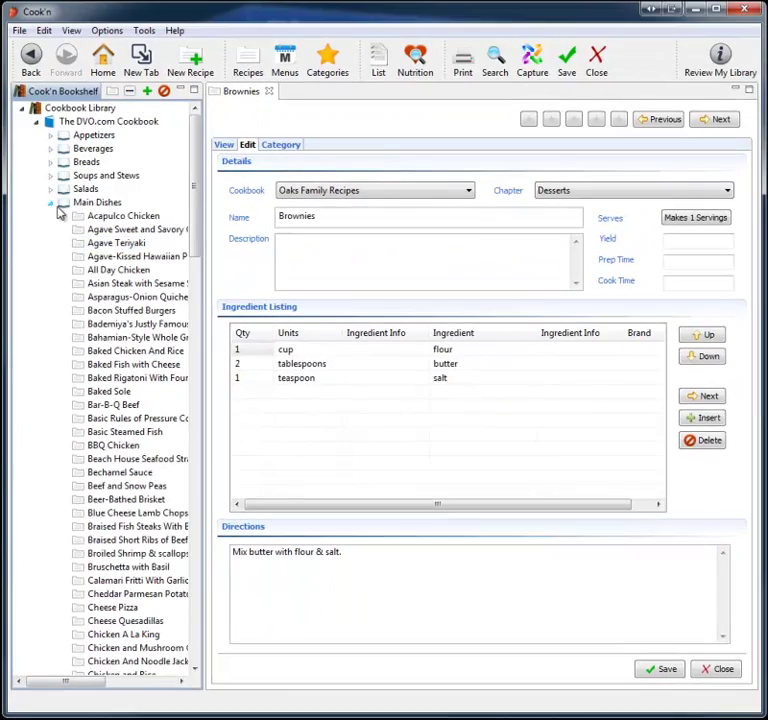
left_click(51, 203)
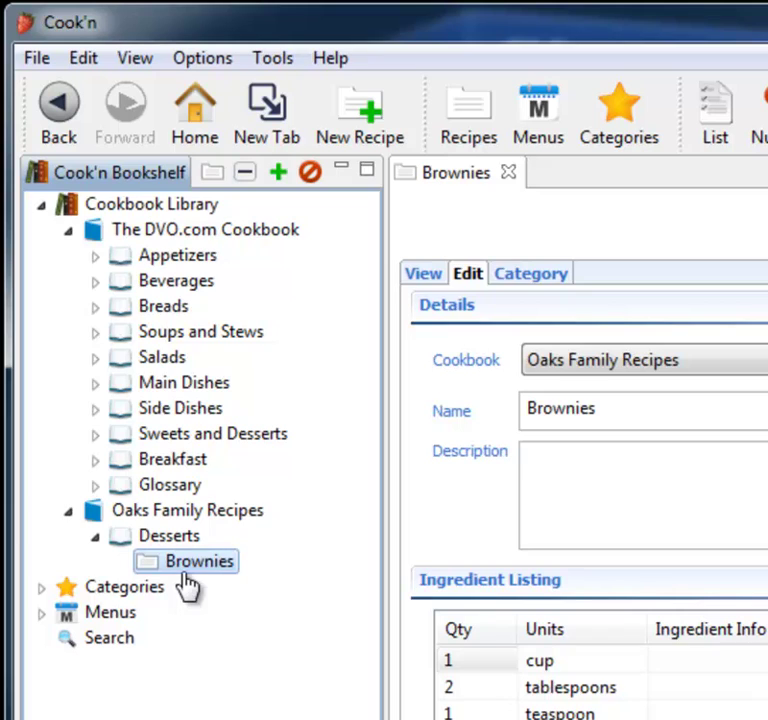
Show Brownies in its formatted view using the DVO.com theme
left_click(423, 274)
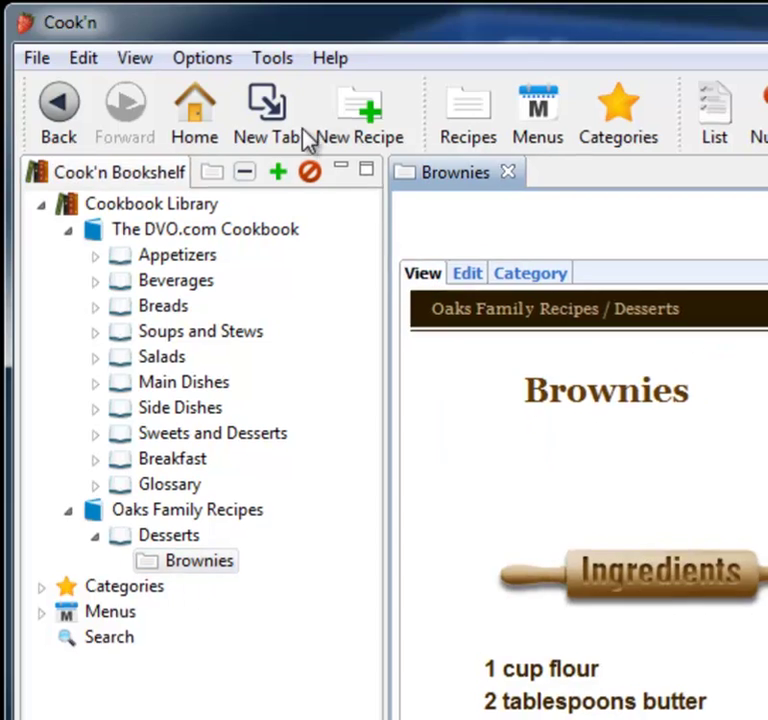
left_click(203, 57)
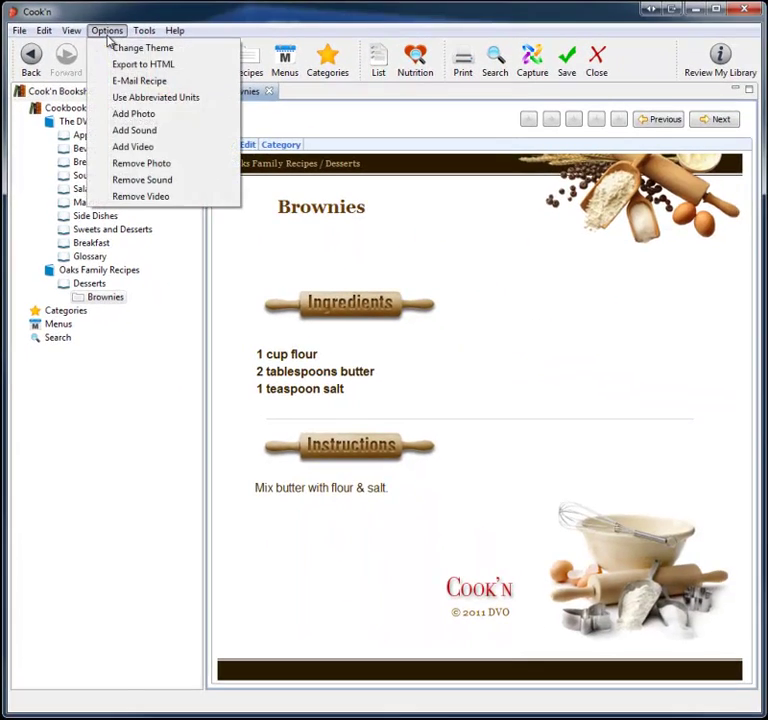
left_click(135, 48)
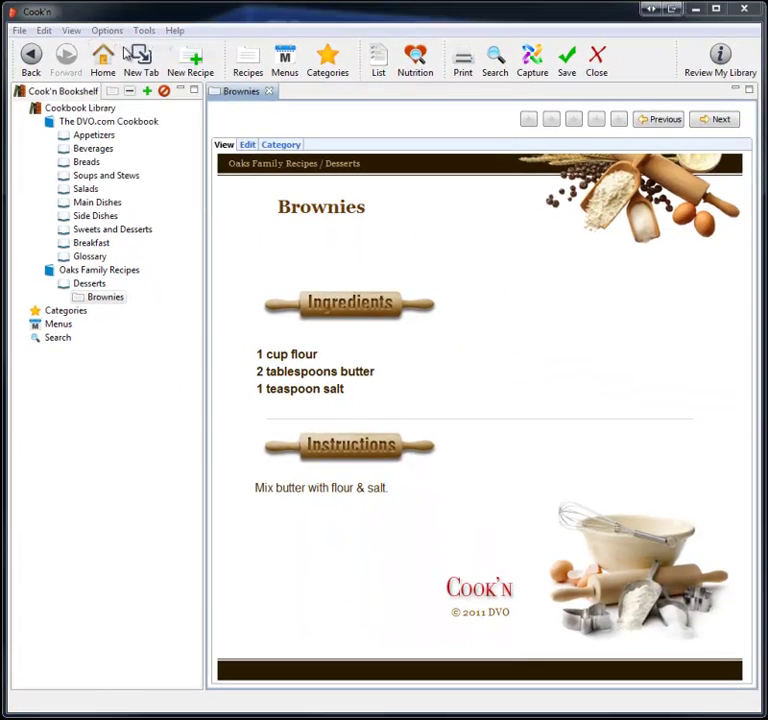
double_click(160, 326)
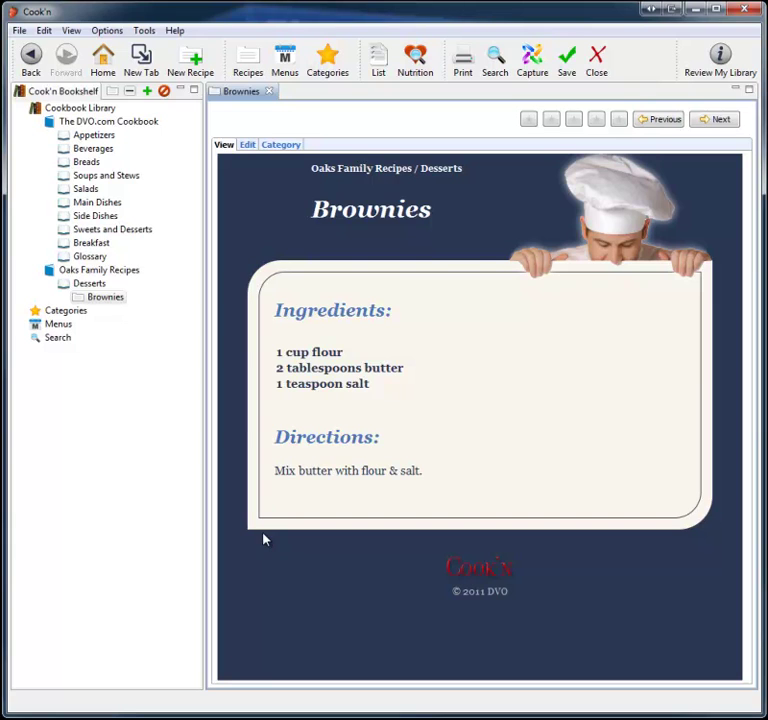
Search the internet for 'strawberry roll cake' and open the food.com Strawberry Roll Cake result
left_click(105, 68)
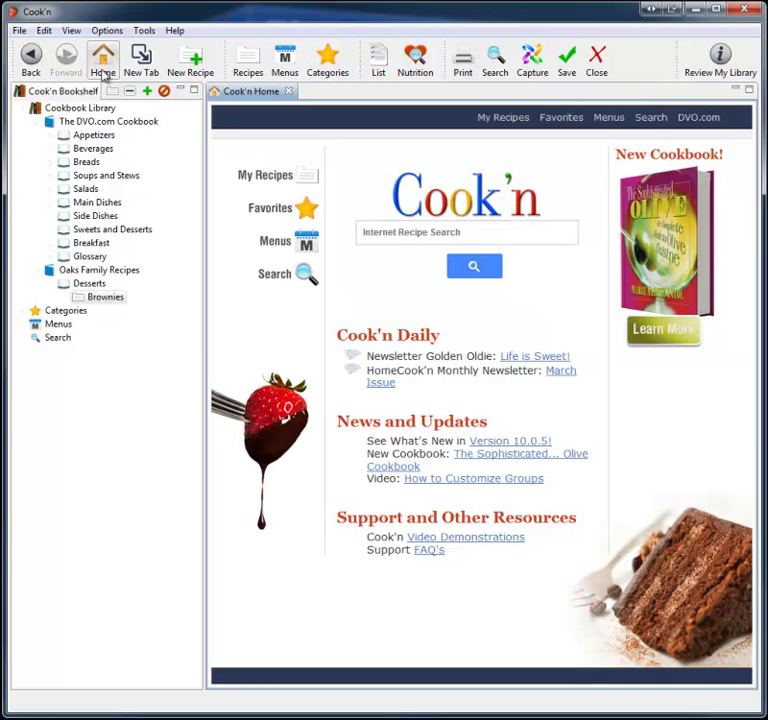
left_click(437, 229)
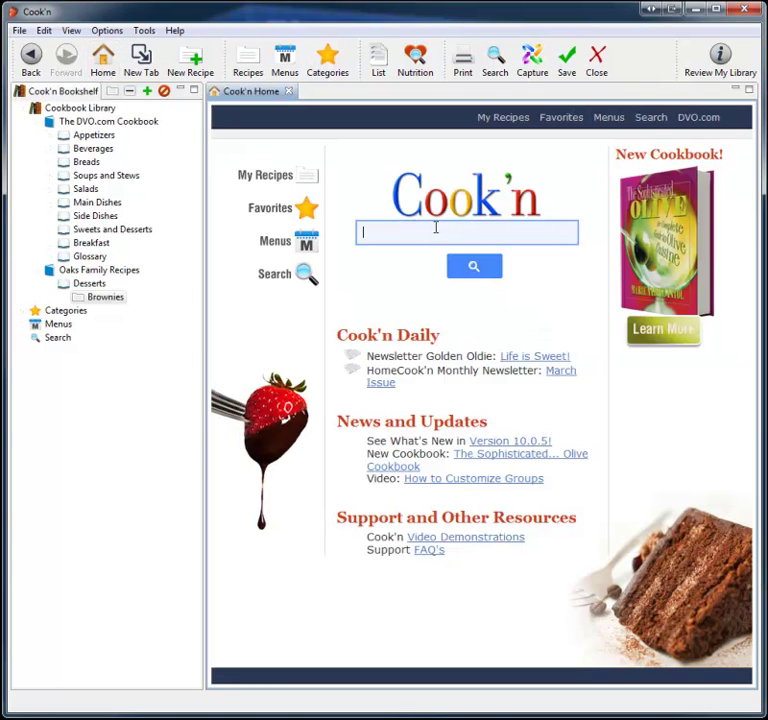
type("str")
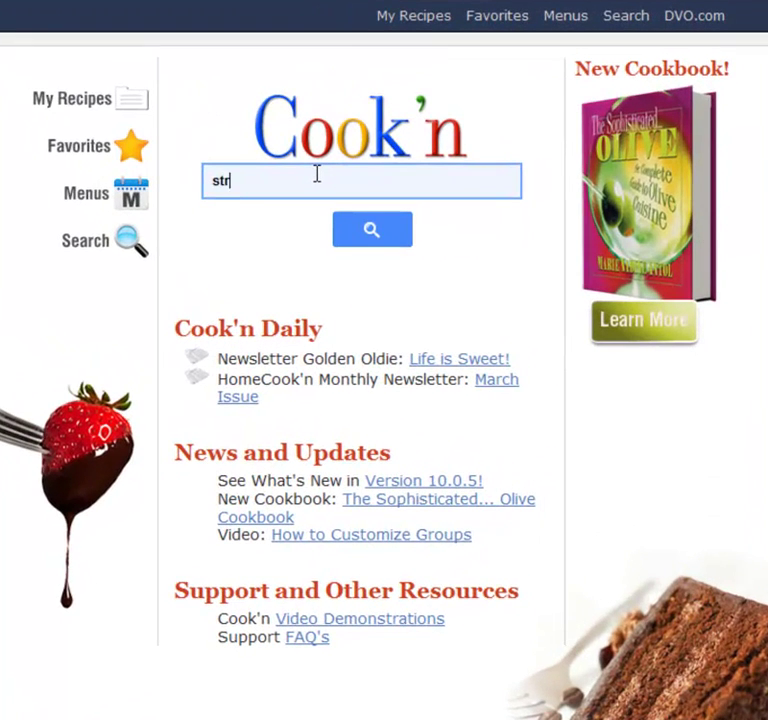
type("awberry roll cake")
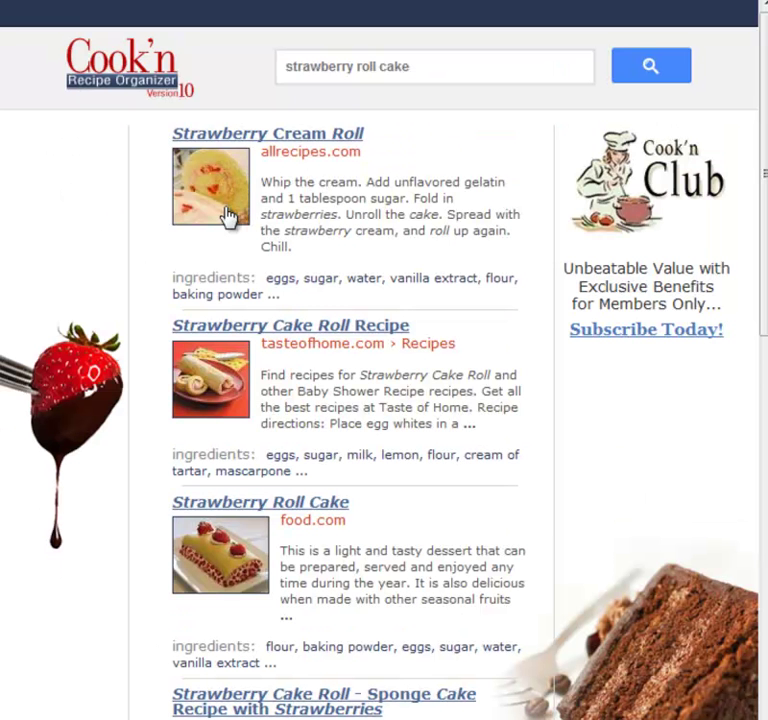
left_click(248, 568)
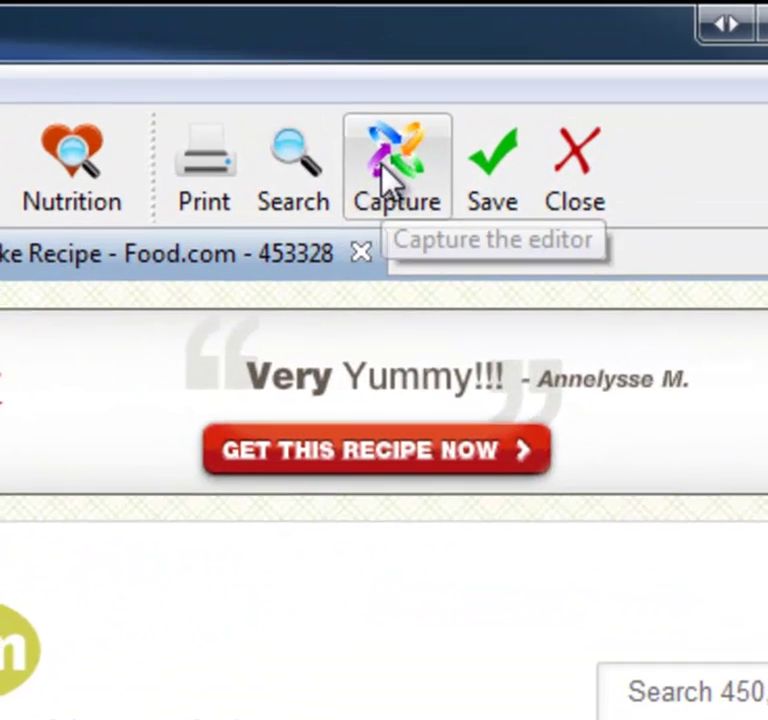
Capture the Strawberry Roll Cake web recipe and save it as a new recipe
left_click(532, 60)
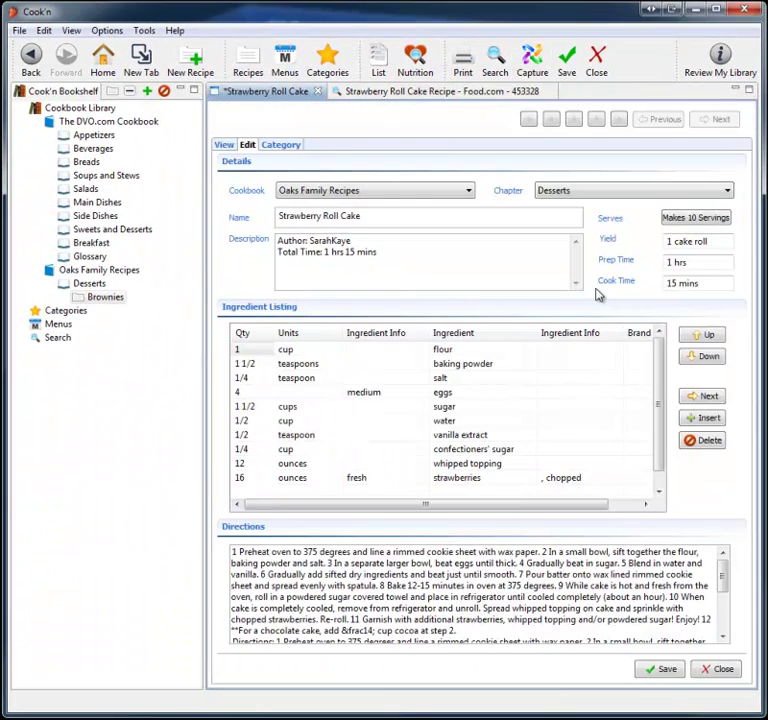
left_click(656, 671)
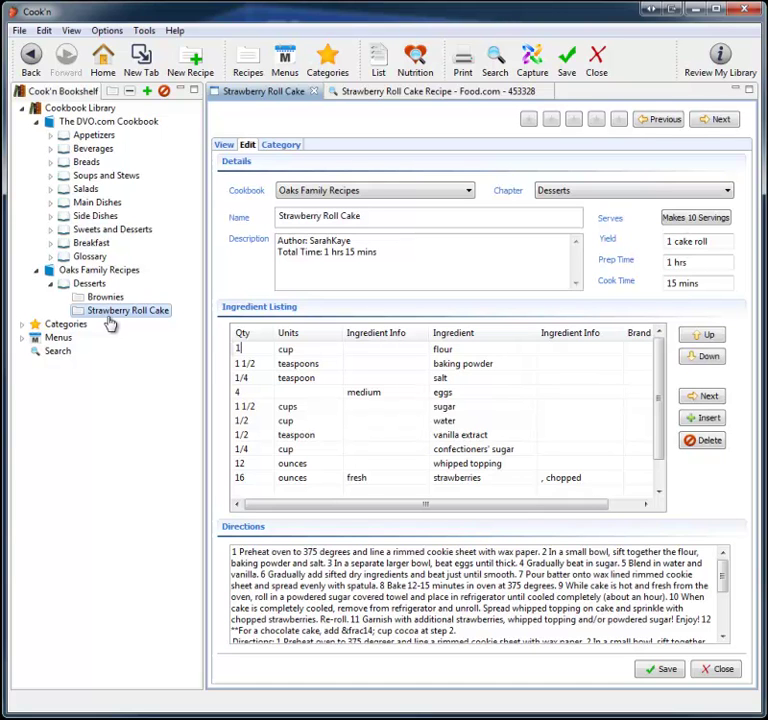
View Strawberry Roll Cake's formatted page, scrolling down through it and back to the top
left_click(224, 145)
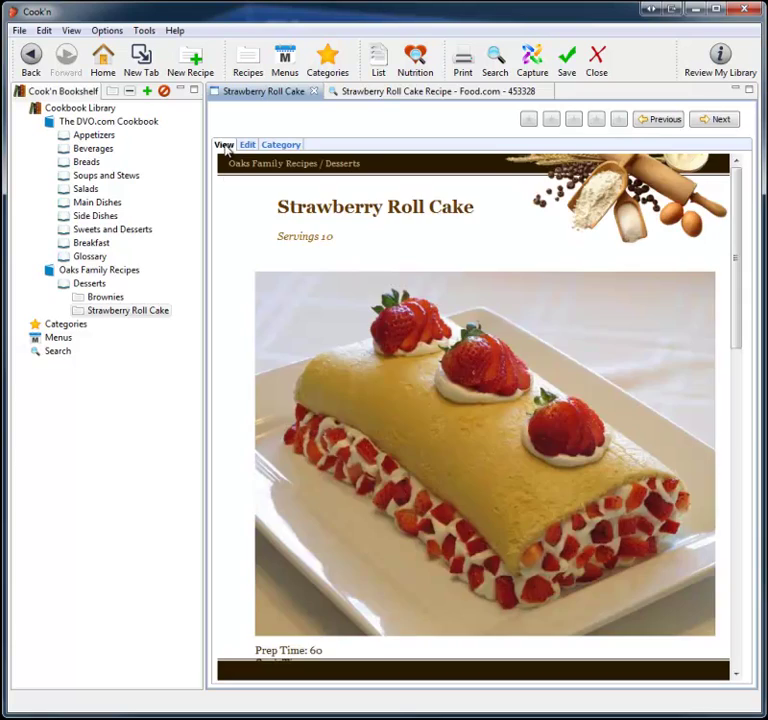
scroll(533, 261, "down", 2)
scroll(535, 260, "down", 8)
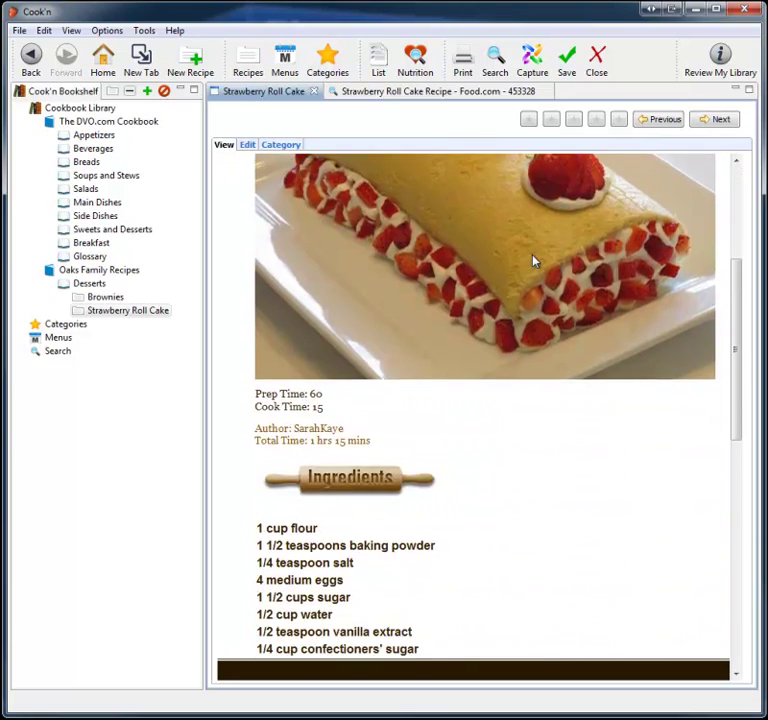
scroll(540, 260, "up", 5)
scroll(540, 260, "up", 4)
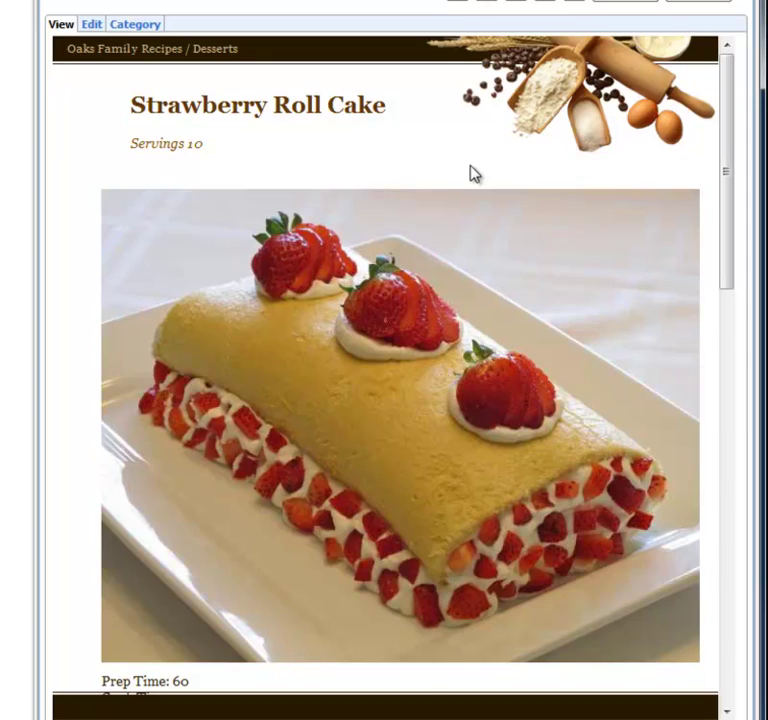
Rescale the Strawberry Roll Cake recipe to 20 servings
left_click(95, 23)
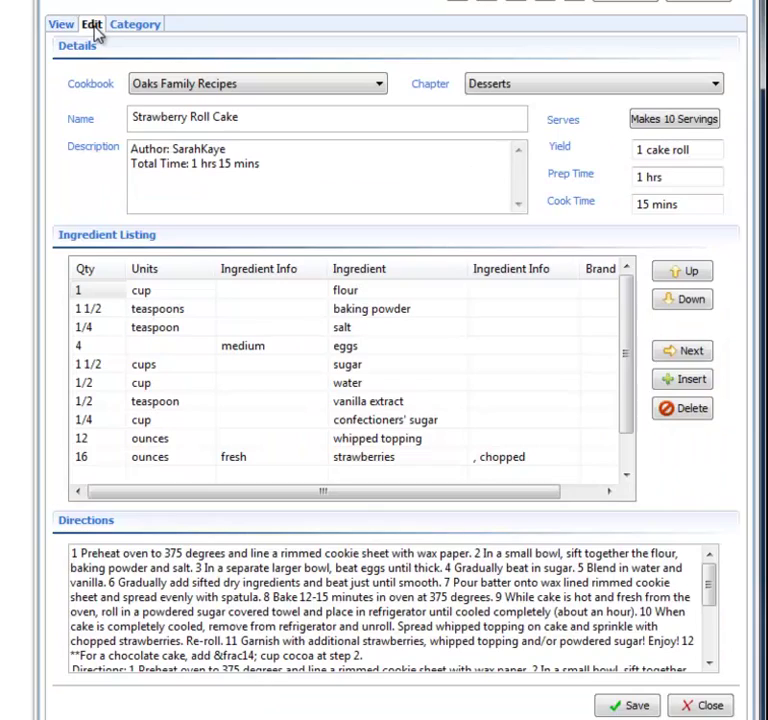
left_click(685, 148)
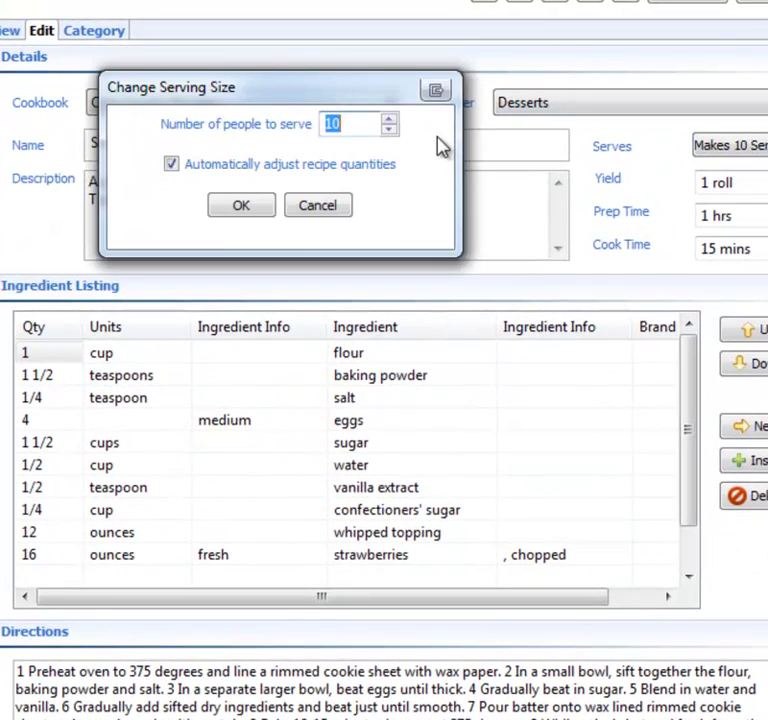
type("20")
left_click(241, 205)
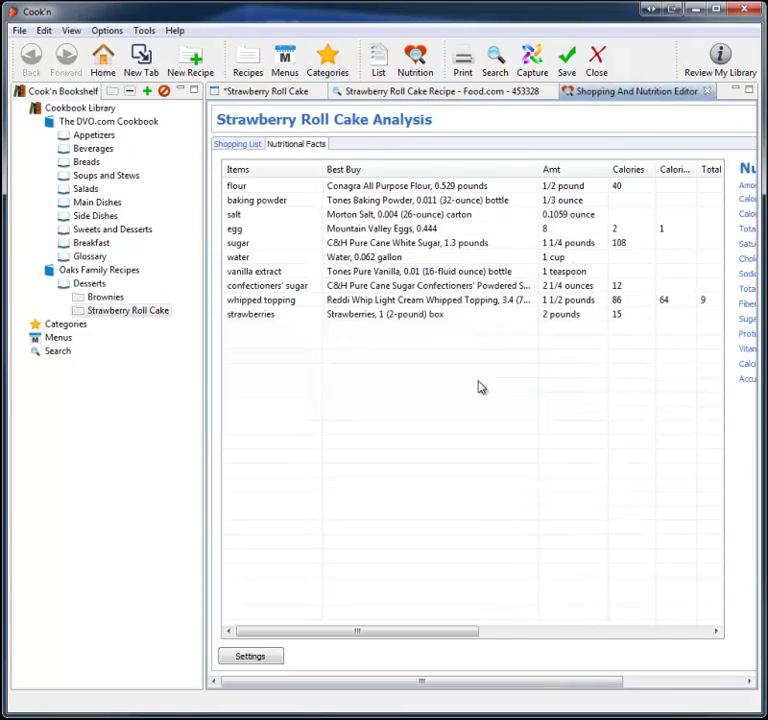
Replace 3 cups sugar with 2 cups Agave in the ingredient list and save
left_click(625, 680)
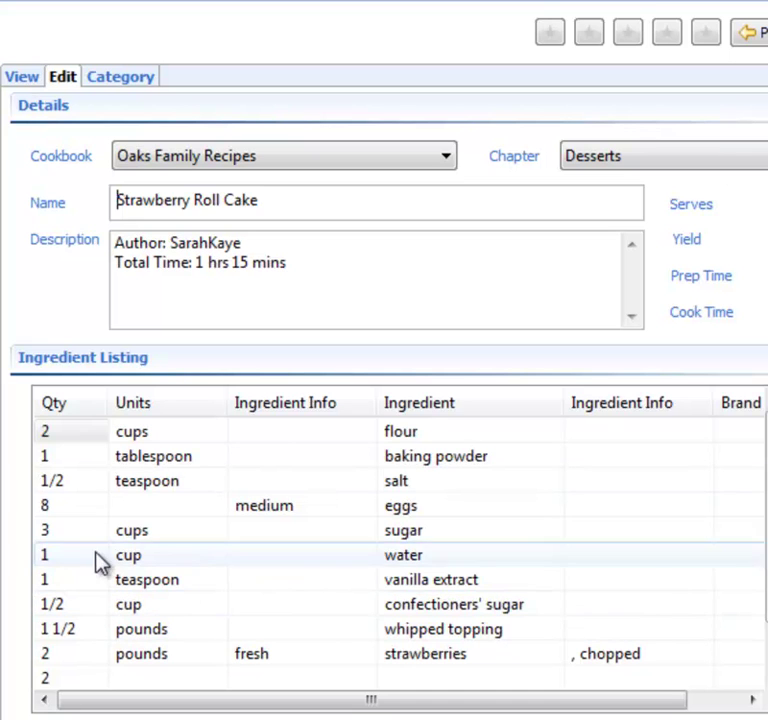
left_click(88, 536)
type("2")
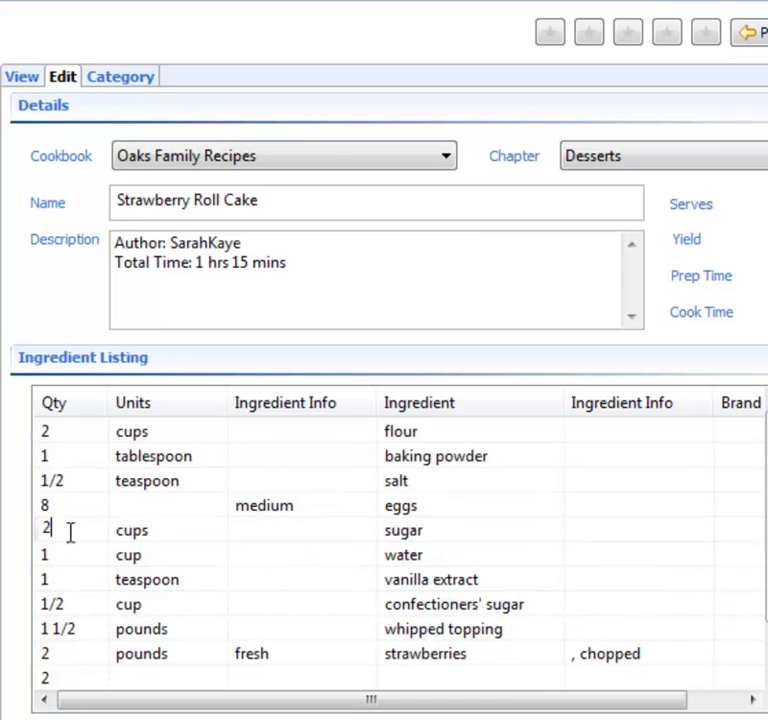
key("Tab")
key("Tab")
key("BackSpace")
type("aga")
key("Tab")
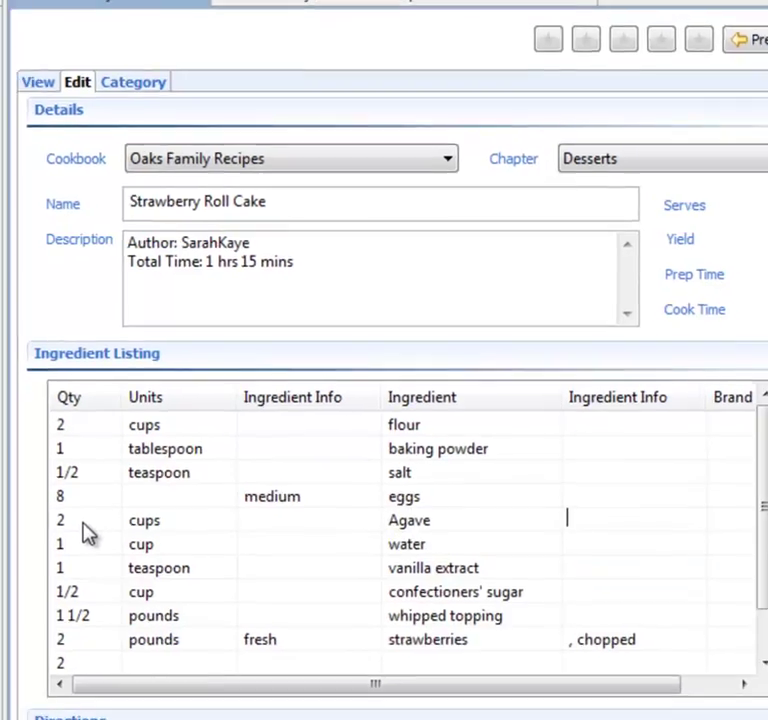
left_click(655, 670)
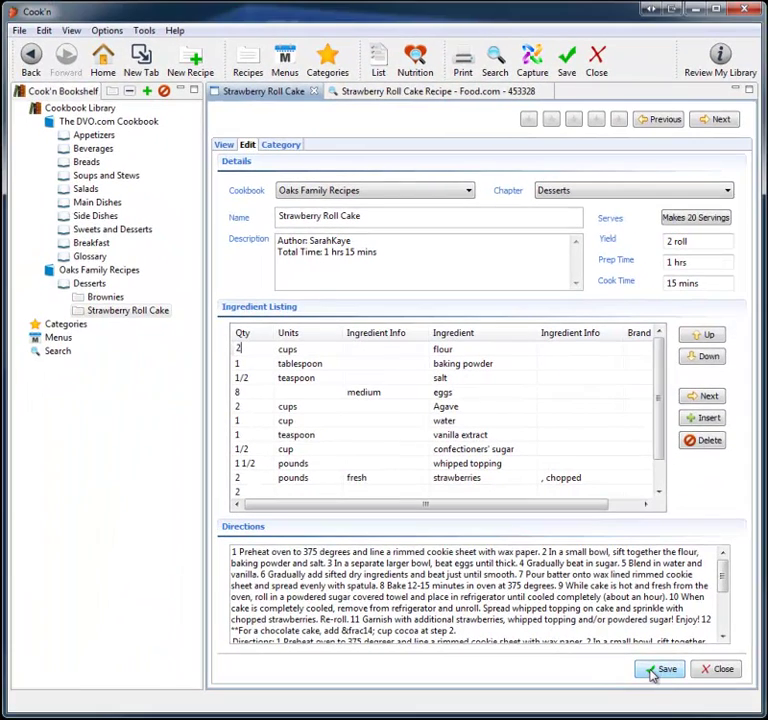
Open the Strawberry Roll Cake nutrition analysis and scroll across its Nutritional Facts table (226 calories per serving)
left_click(415, 60)
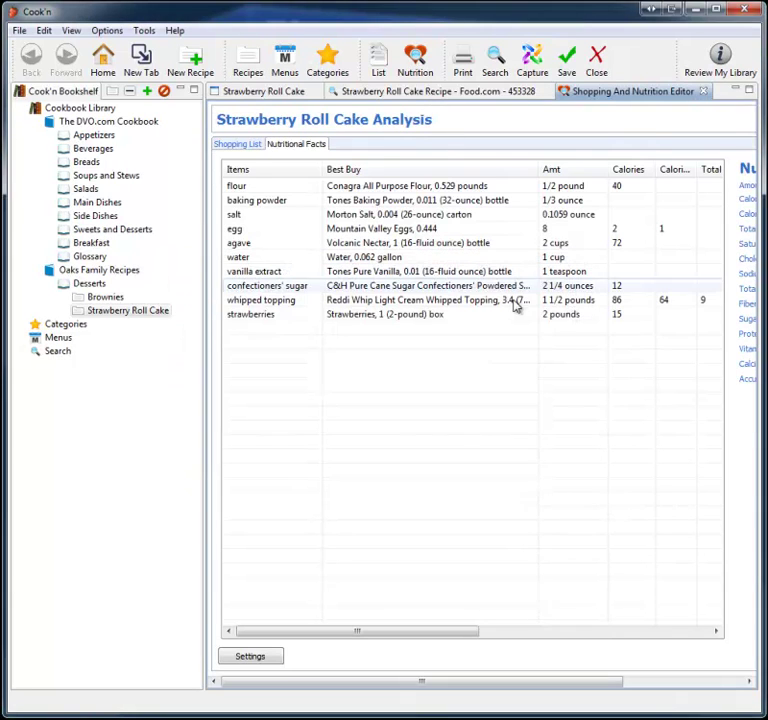
left_click_drag(615, 680, 745, 686)
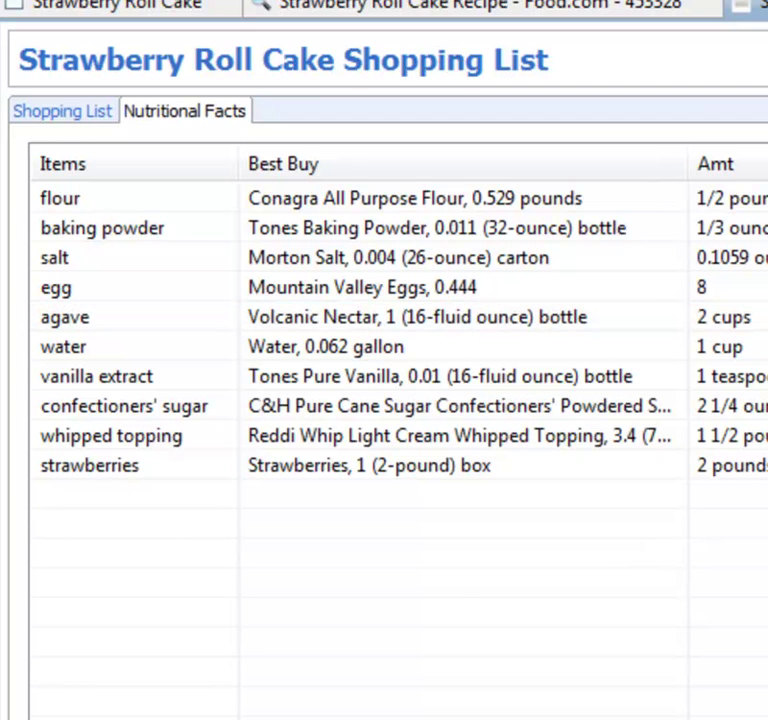
Show the Strawberry Roll Cake shopping list grouped by category, with prices totalling $17.74
left_click(50, 116)
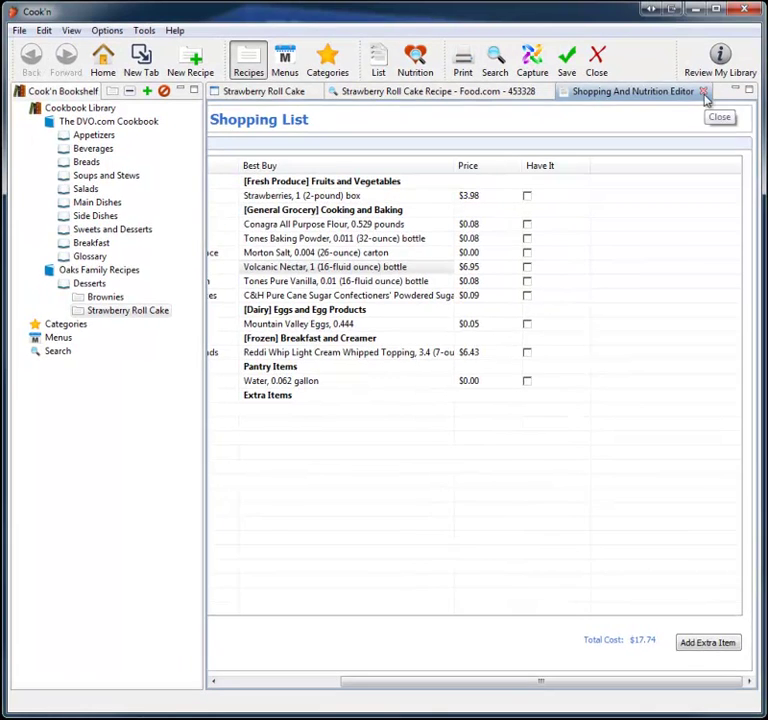
Close the nutrition editor and preview the formatted recipe page with the Under The Sea theme
left_click(704, 94)
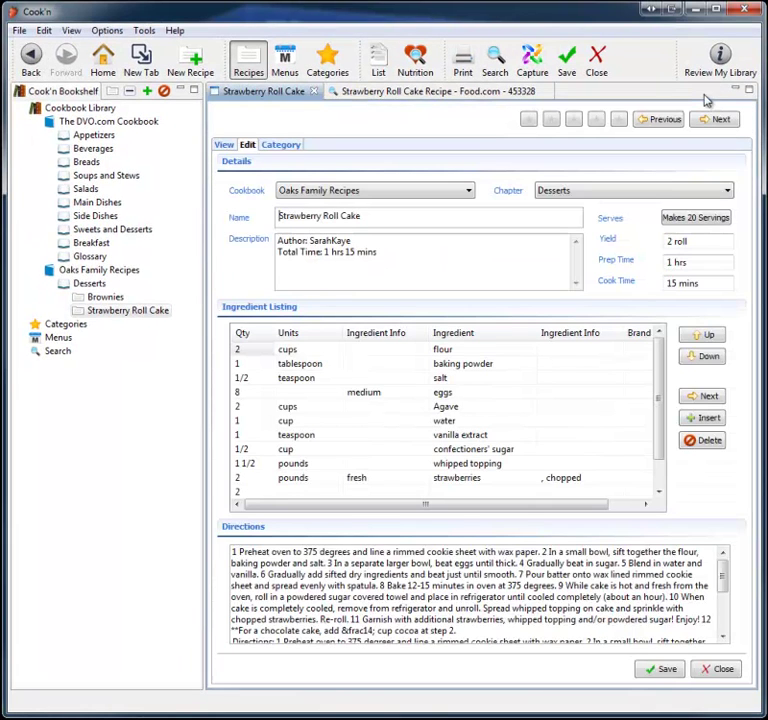
left_click(224, 146)
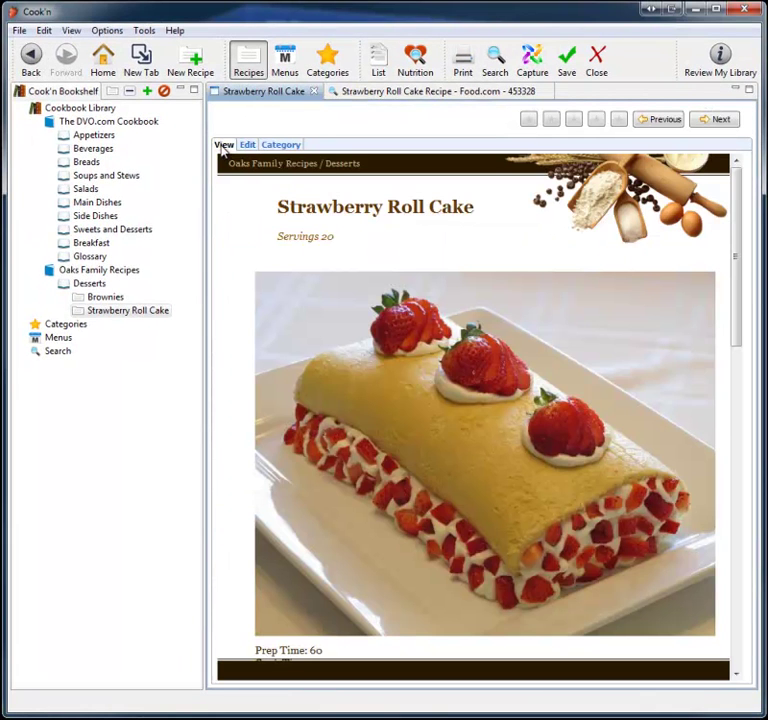
left_click(118, 30)
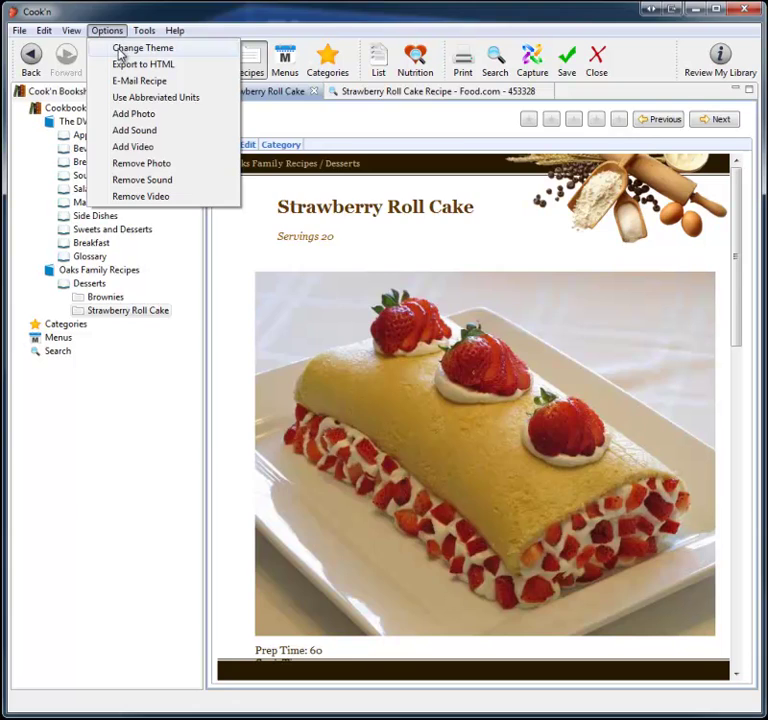
left_click(118, 48)
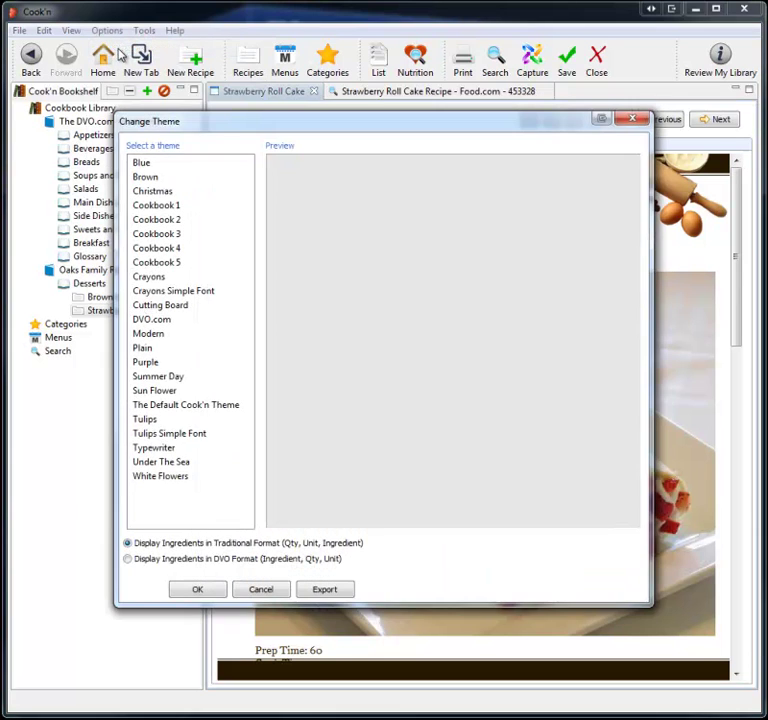
double_click(162, 465)
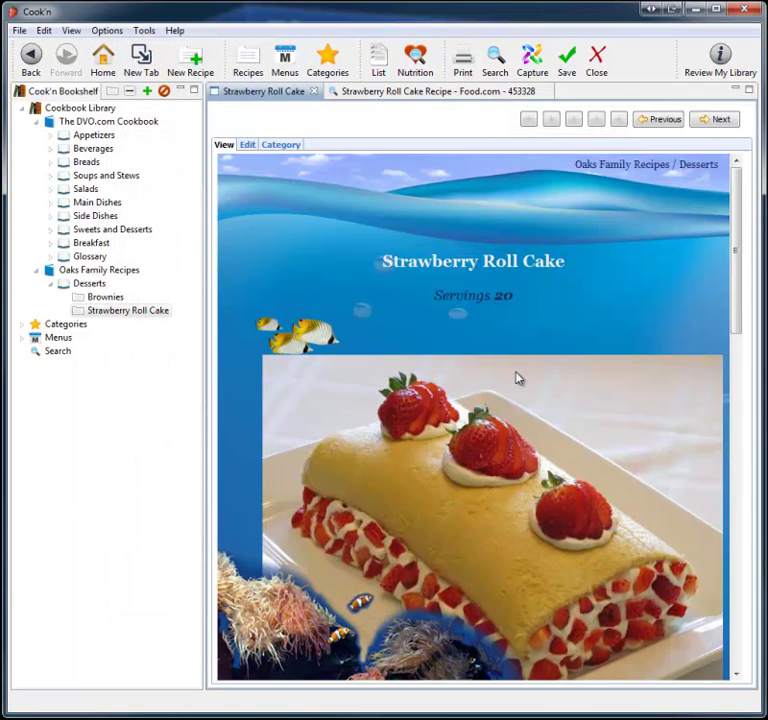
scroll(517, 378, "down", 15)
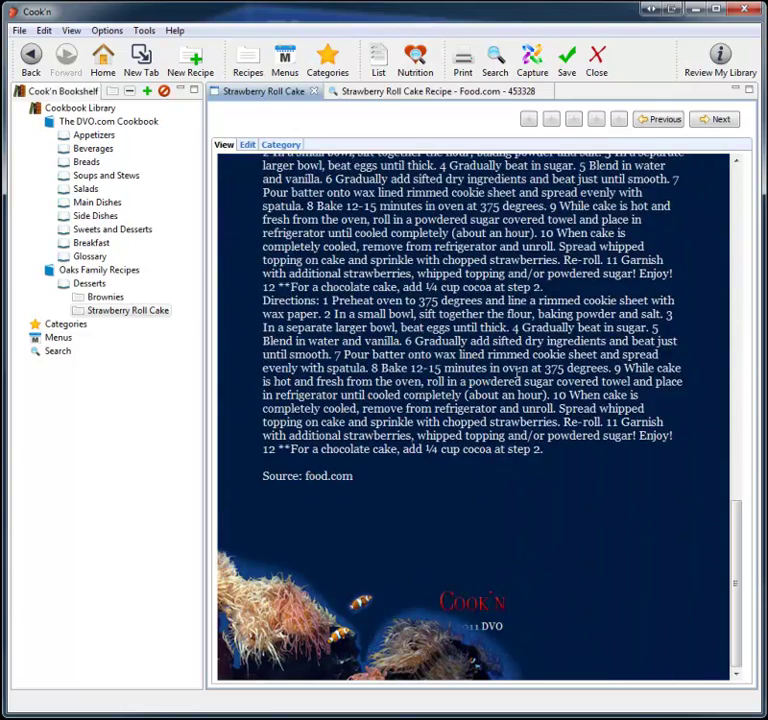
scroll(517, 378, "up", 15)
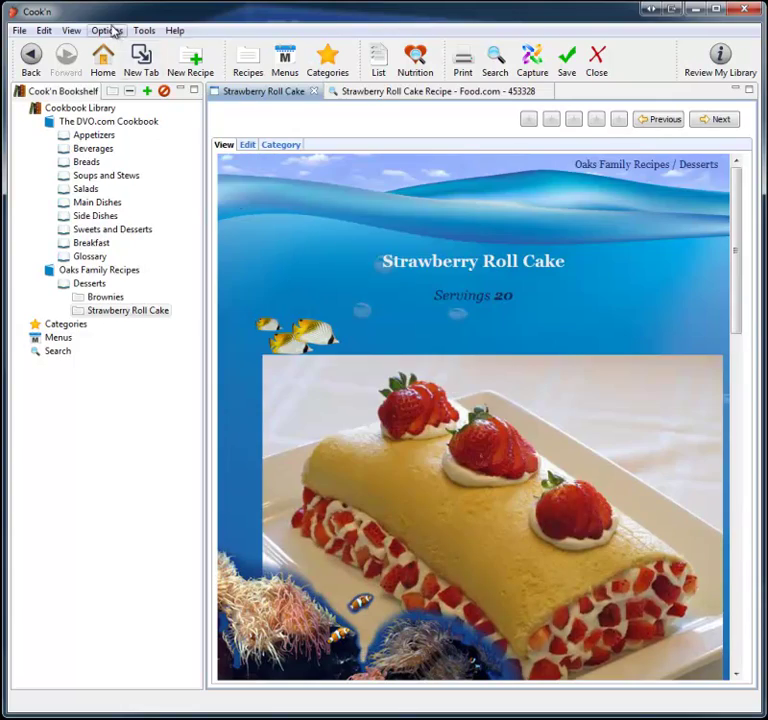
Switch the recipe page theme to Modern
left_click(114, 30)
left_click(124, 47)
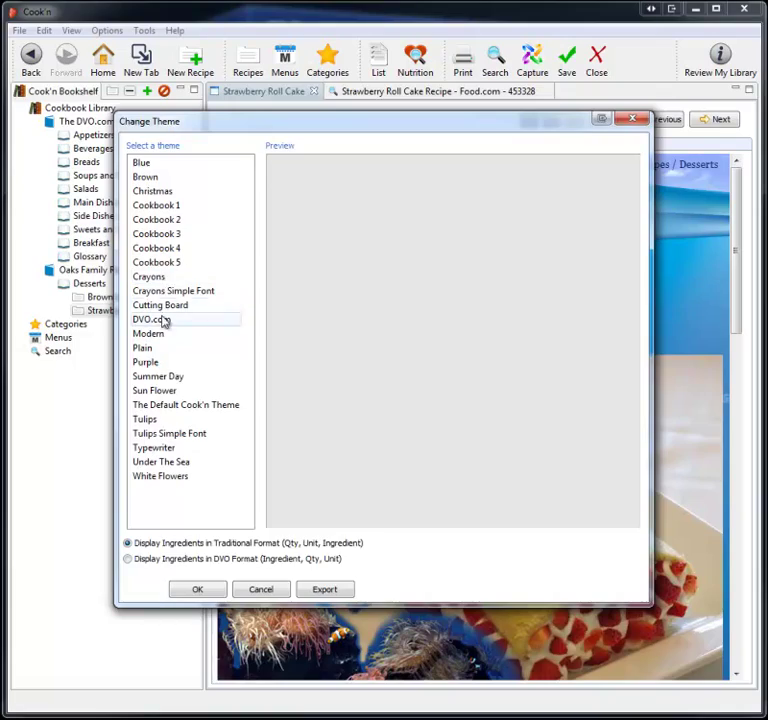
left_click(157, 334)
key("Return")
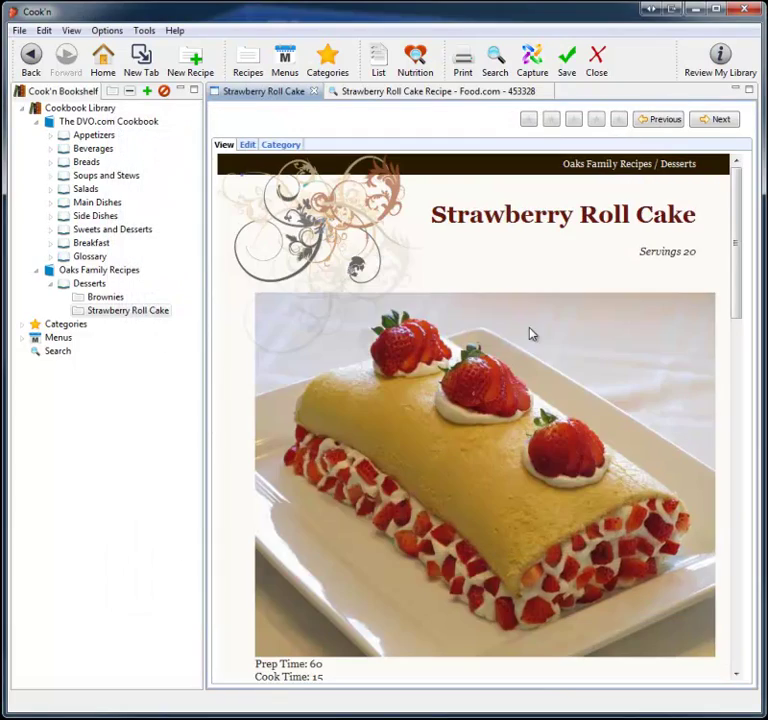
scroll(532, 334, "down", 15)
scroll(532, 334, "up", 15)
E-mail the Strawberry Roll Cake recipe to the contact's address with subject 'Try This!' and message 'Yo'
left_click(107, 30)
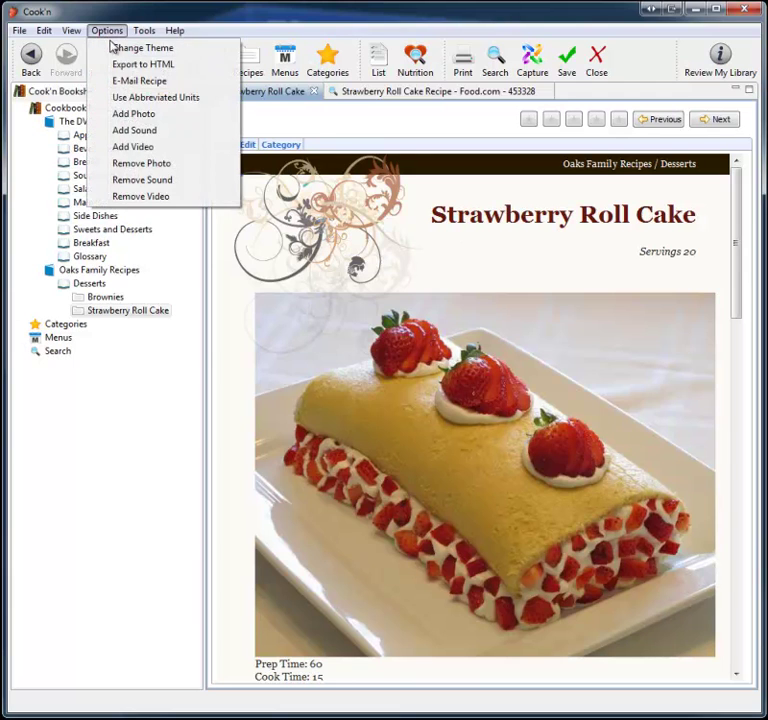
left_click(126, 81)
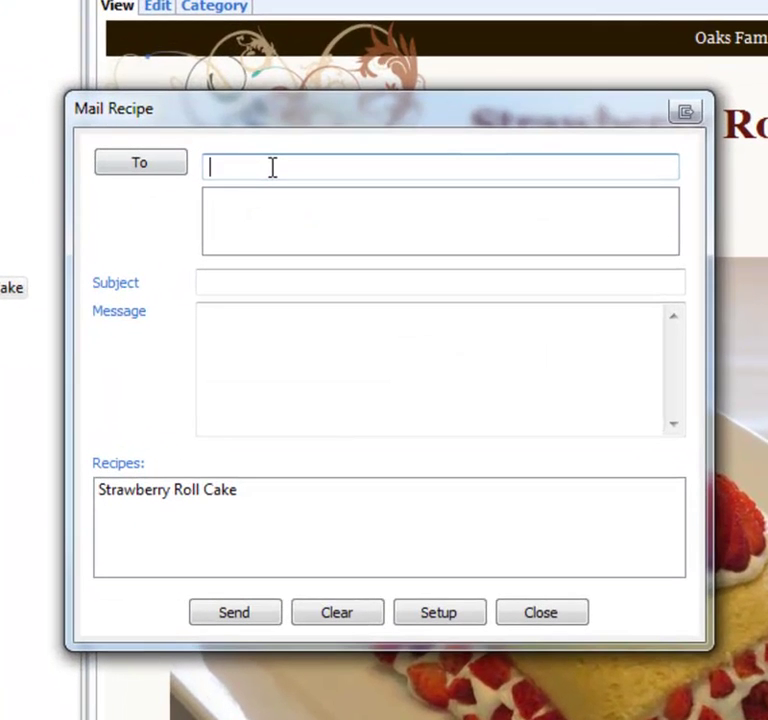
key("Tab")
key("shift+Tab")
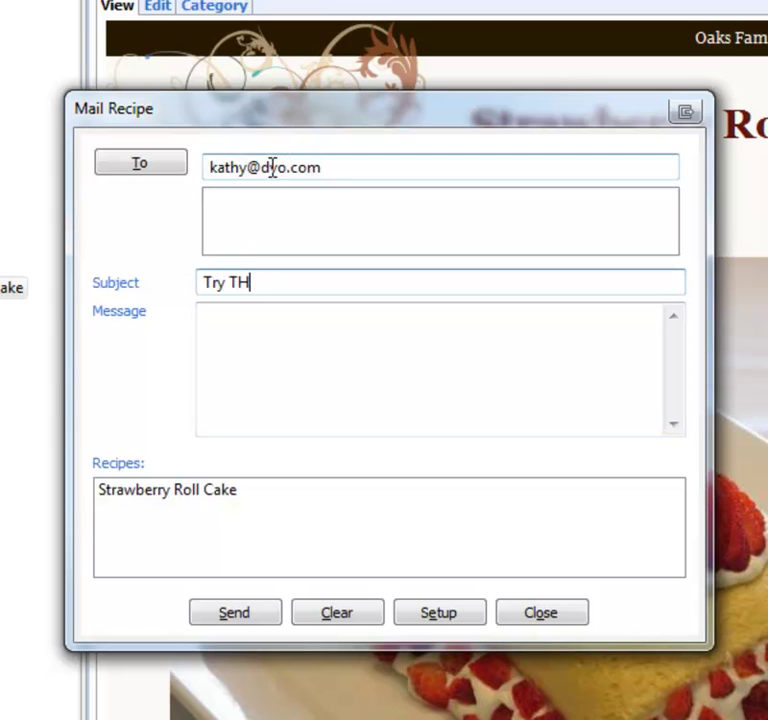
key("Tab")
type("Yo")
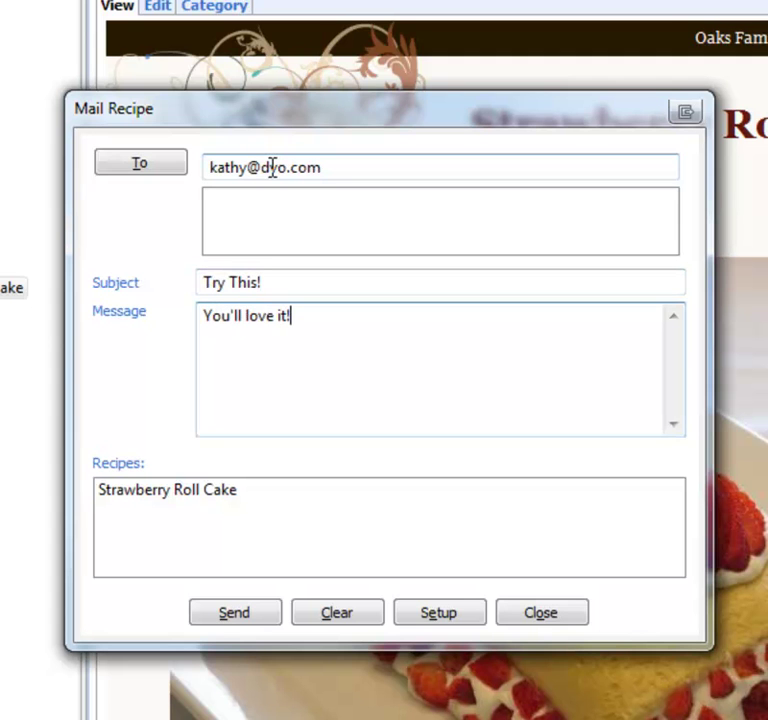
left_click(204, 622)
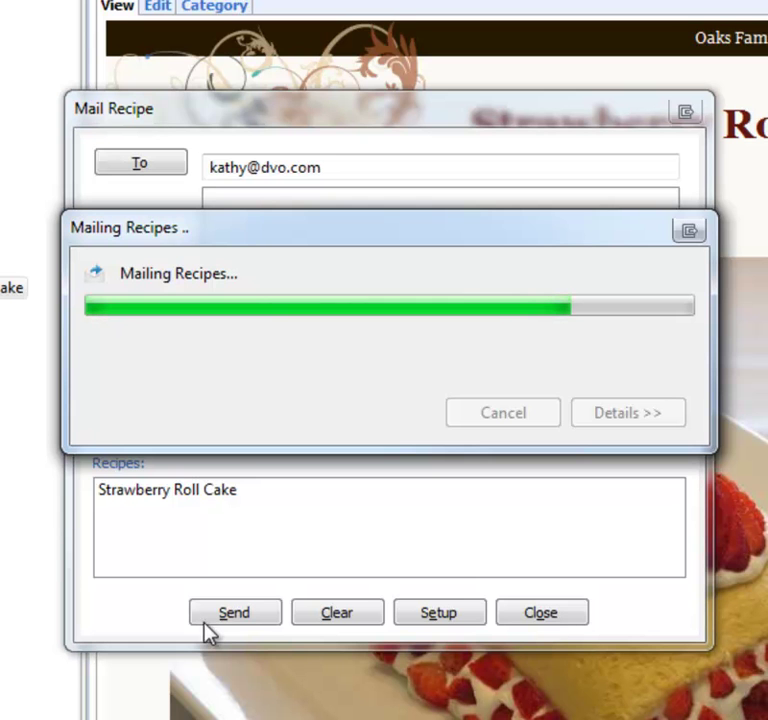
left_click(480, 508)
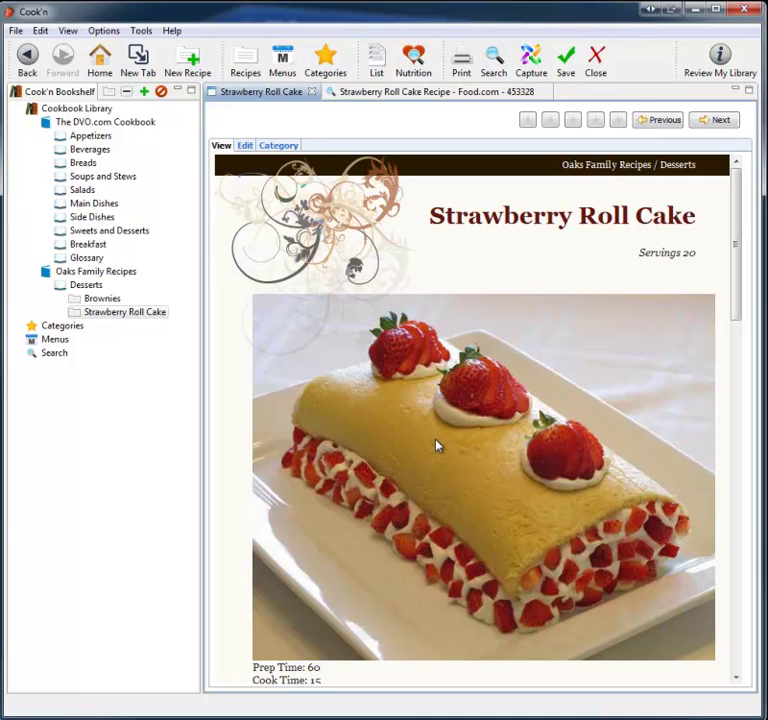
Print-preview the entire Oaks Family Recipes cookbook at 75% zoom
left_click(115, 272)
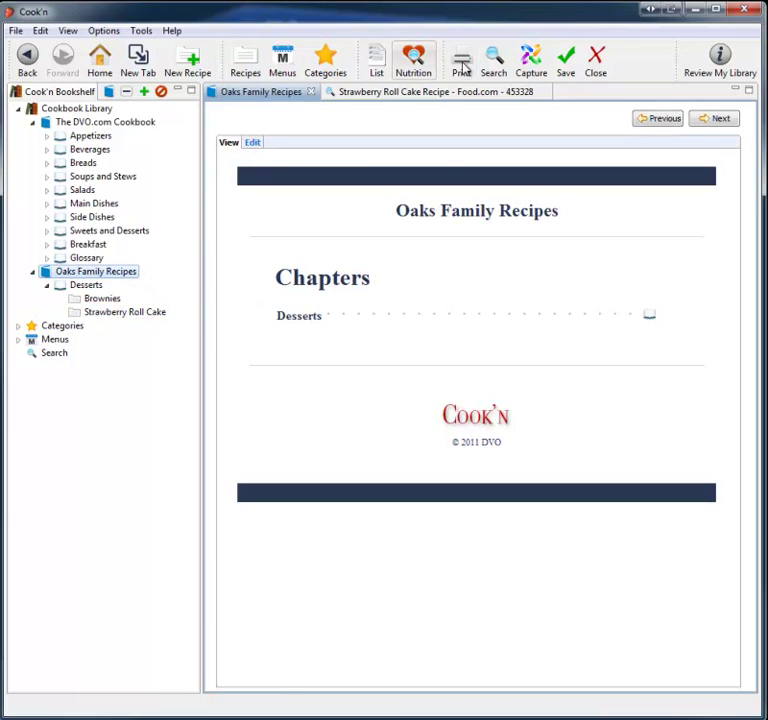
left_click(462, 63)
left_click(437, 444)
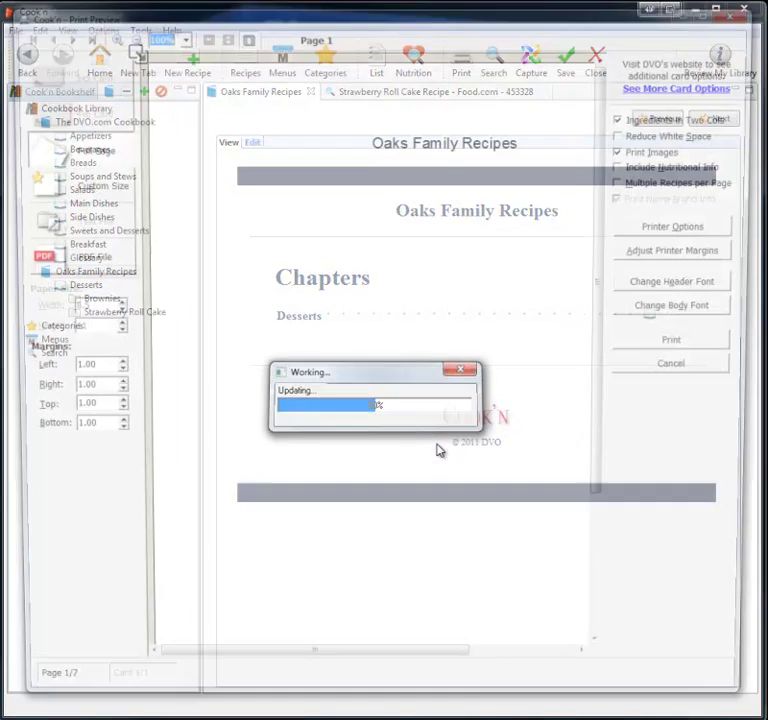
left_click(176, 34)
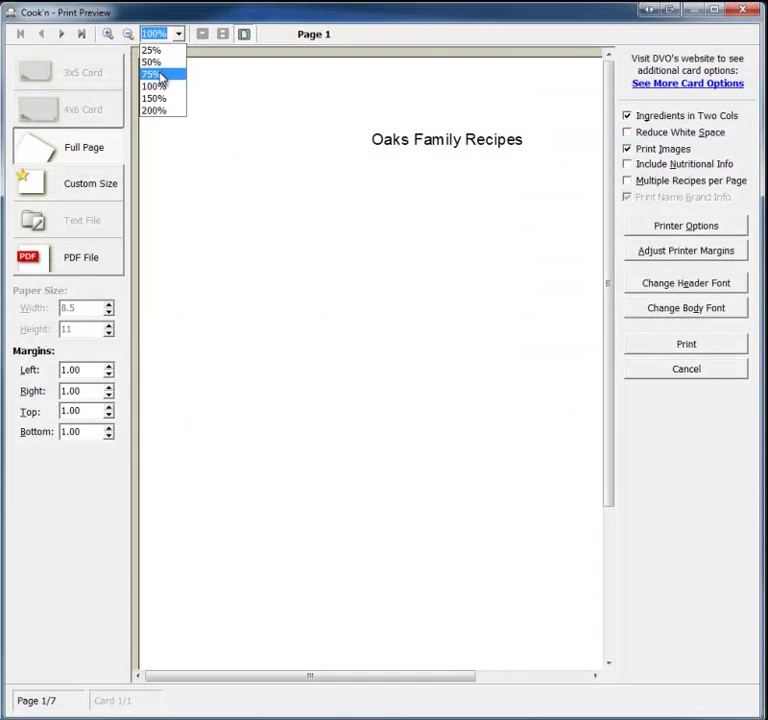
left_click(157, 73)
left_click_drag(303, 680, 351, 691)
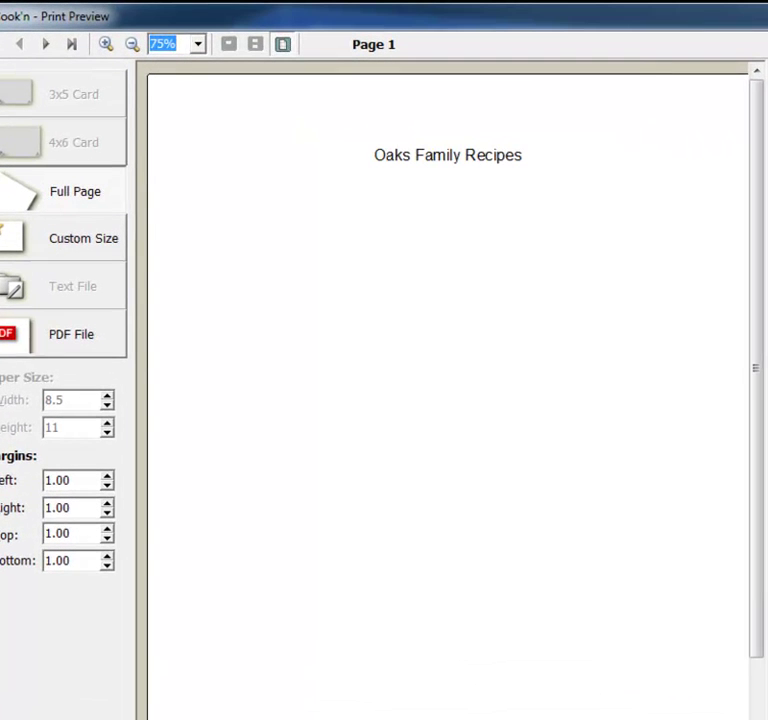
Page through the preview from the contents and Desserts pages to the Index on page 7
left_click(47, 44)
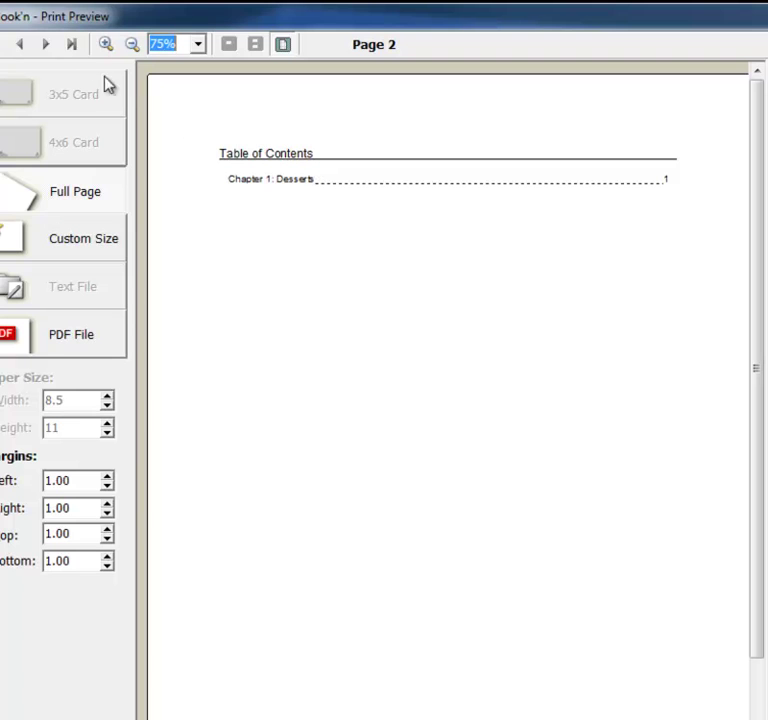
left_click(47, 44)
double_click(47, 44)
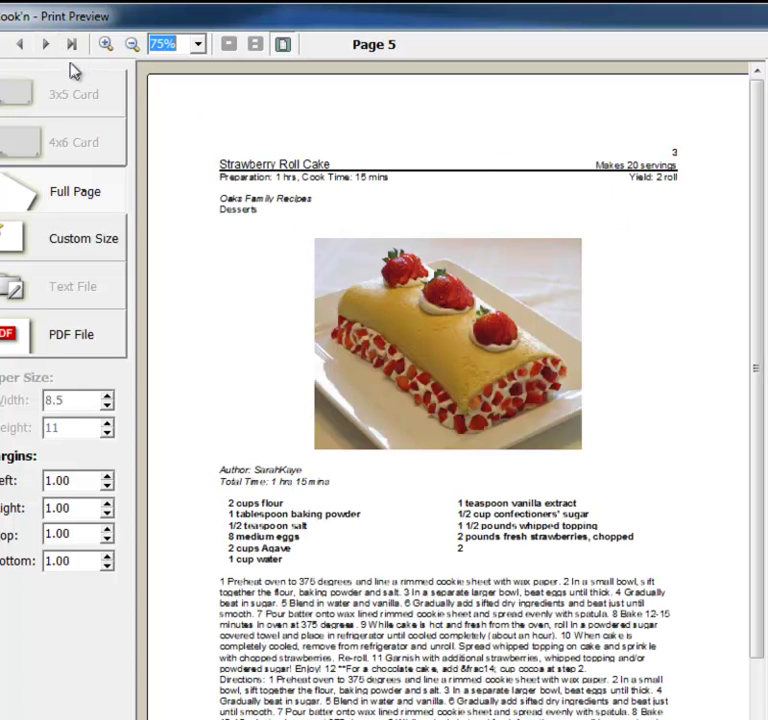
left_click(48, 44)
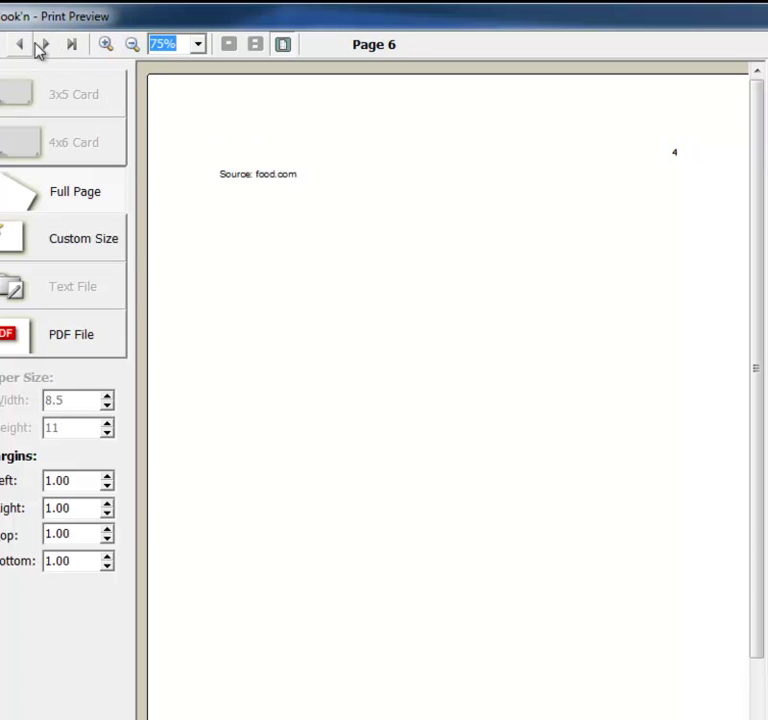
left_click(48, 44)
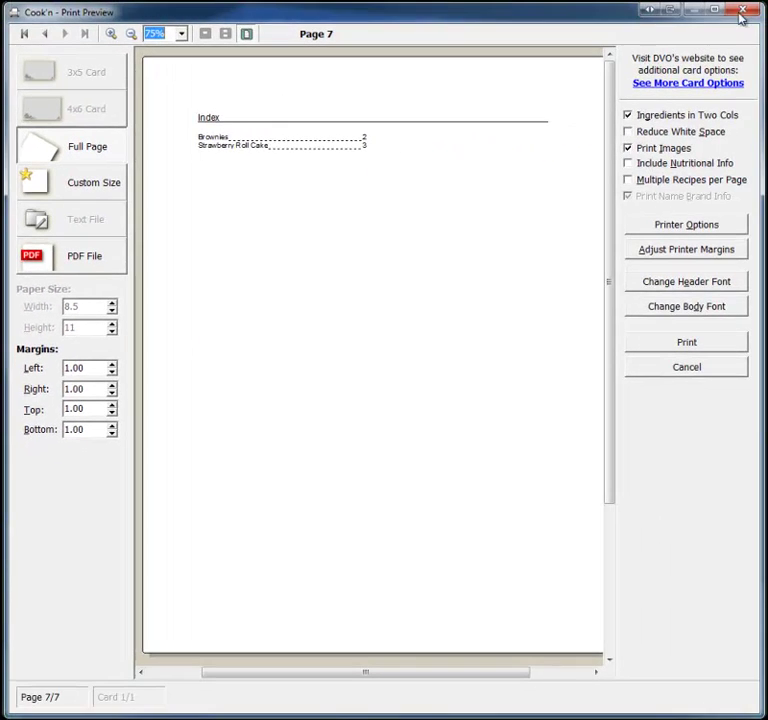
Close the print preview and search the Cook'n recipe database for chicken rice
left_click(740, 15)
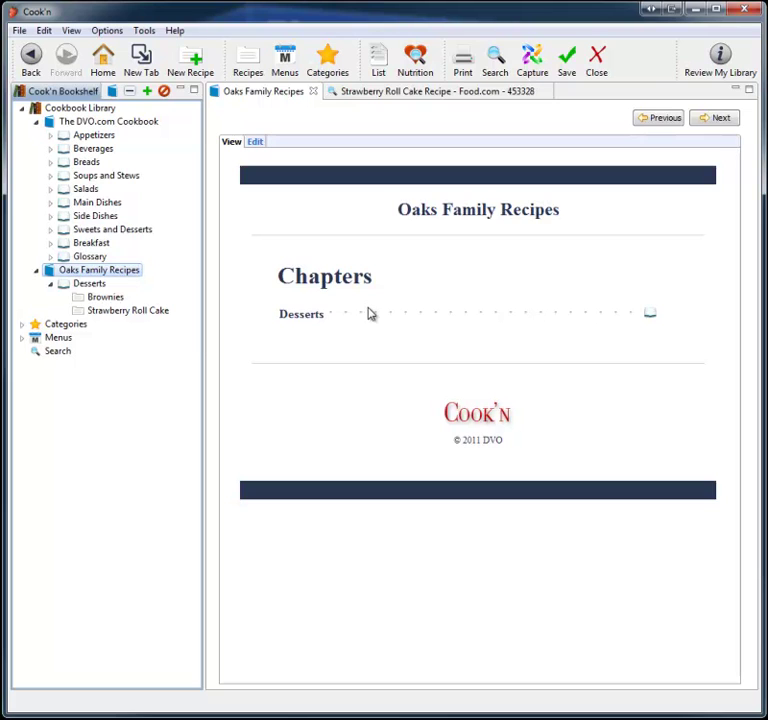
left_click(495, 58)
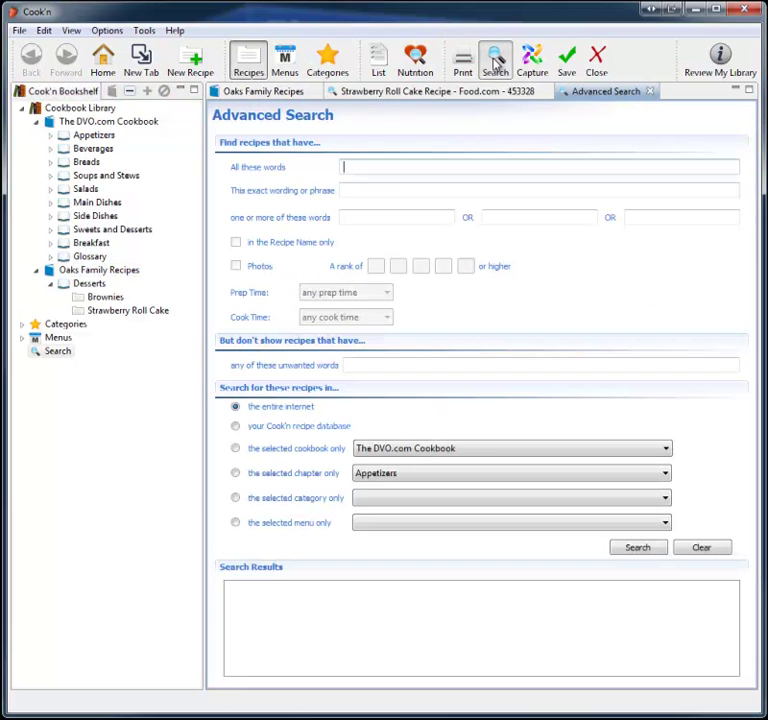
left_click(235, 426)
left_click(382, 166)
type("chicken")
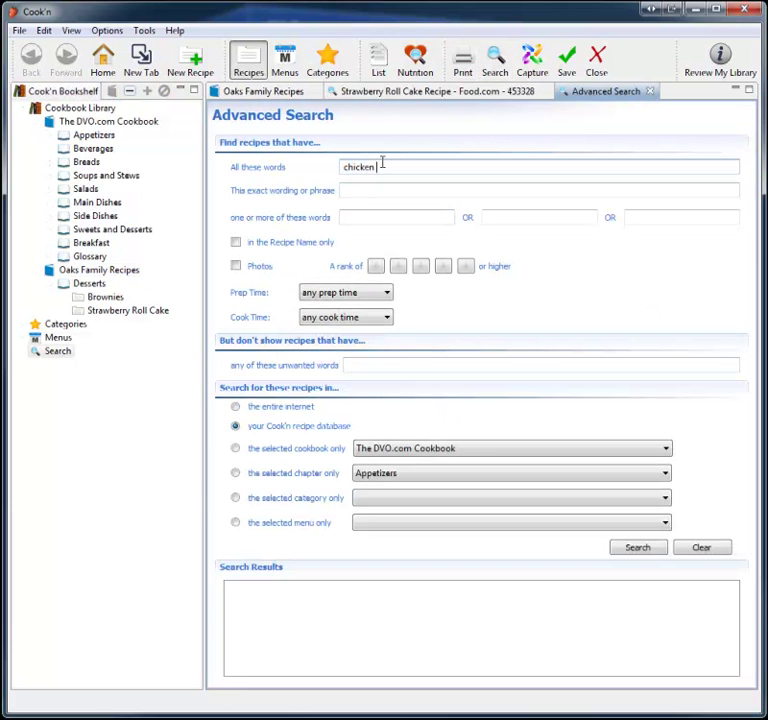
type(" noo")
key("Return")
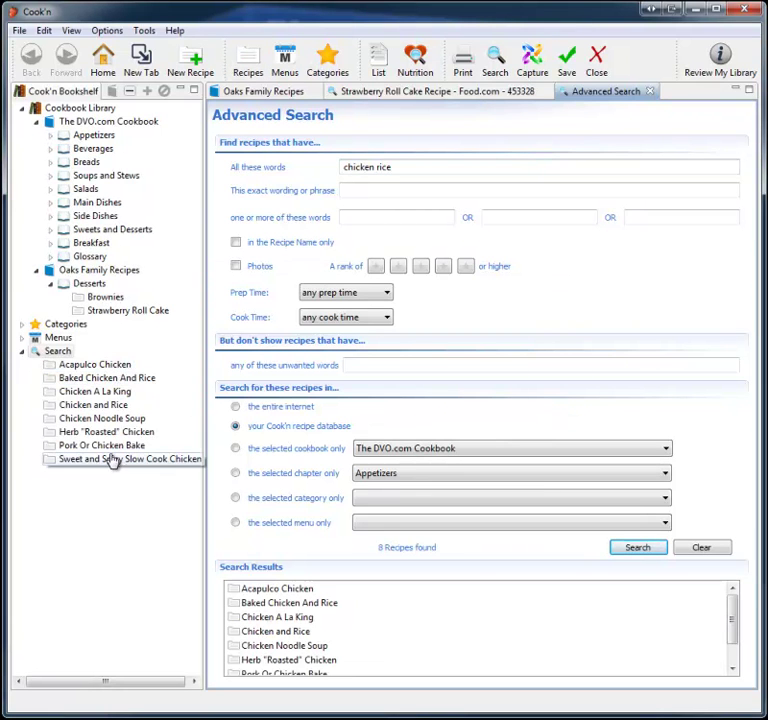
Browse the matches from Baked Chicken And Rice to Sweet and Spicy Slow Cook Chicken, then start a new menu
left_click(113, 378)
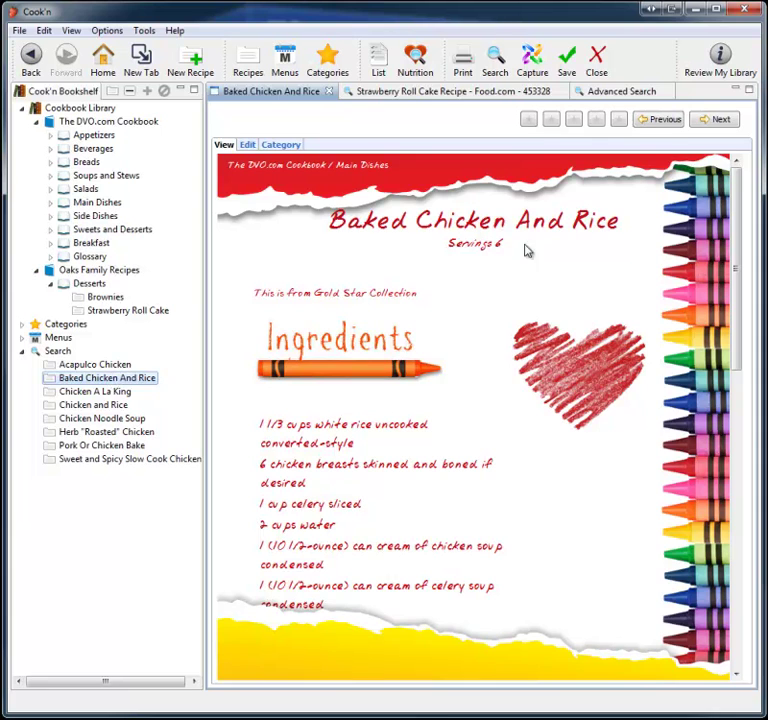
left_click(716, 119)
left_click(716, 120)
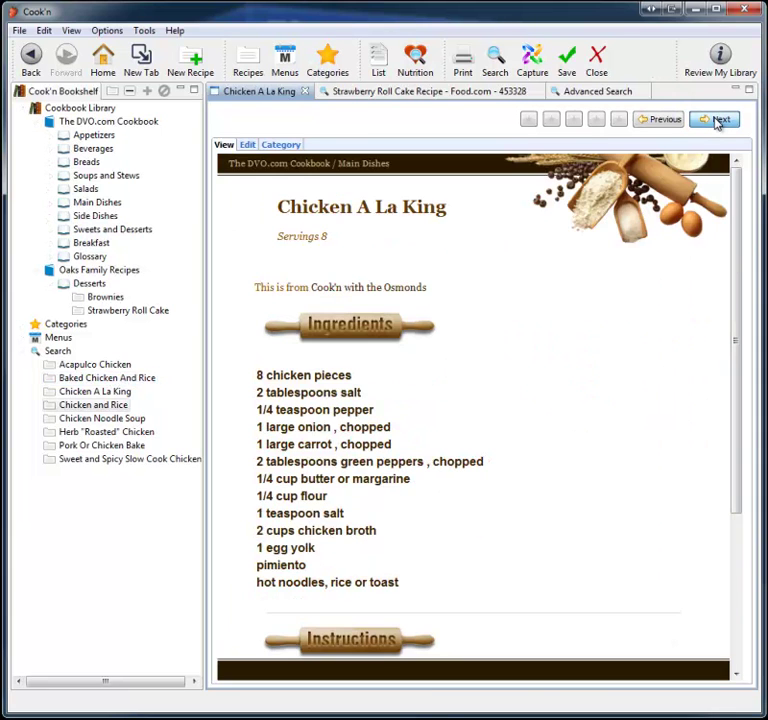
left_click(716, 119)
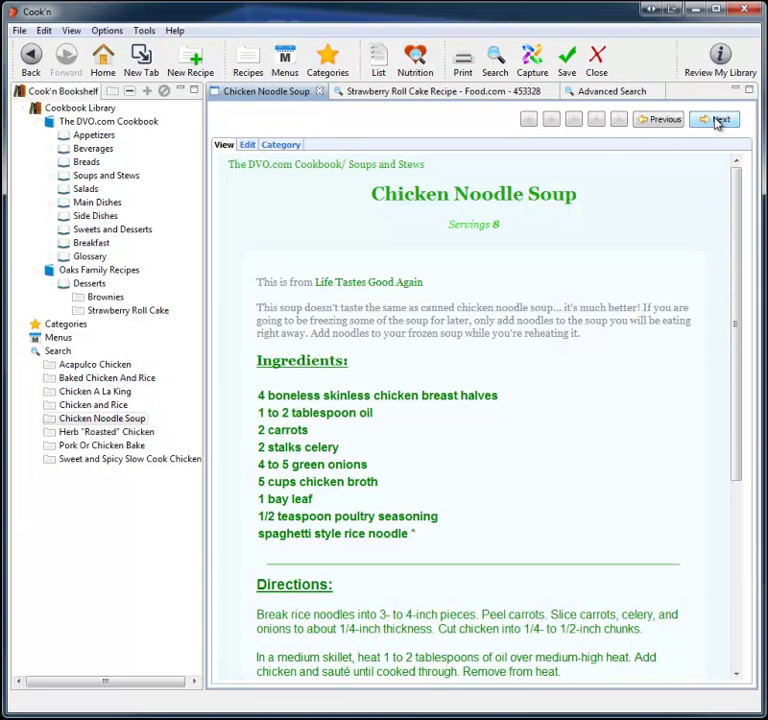
left_click(716, 120)
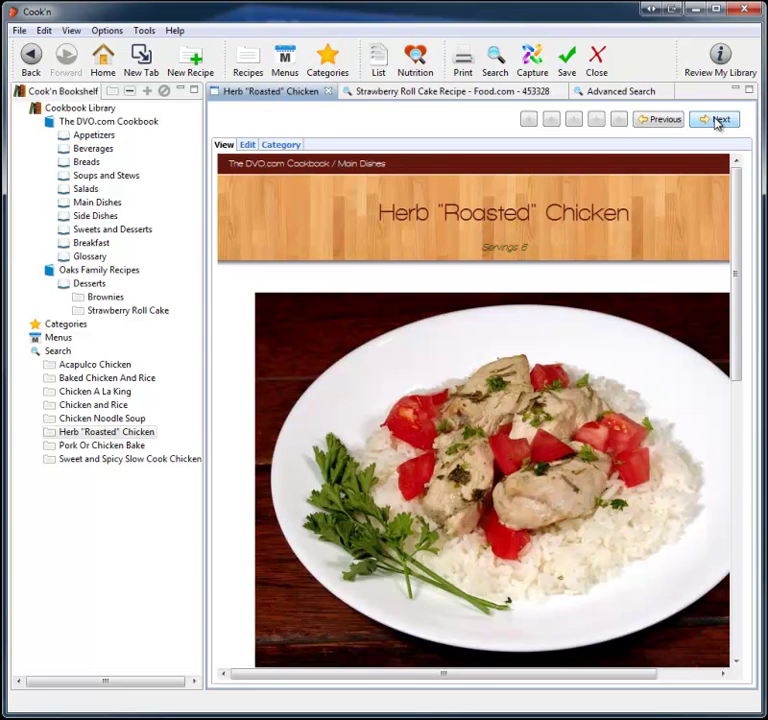
left_click(716, 120)
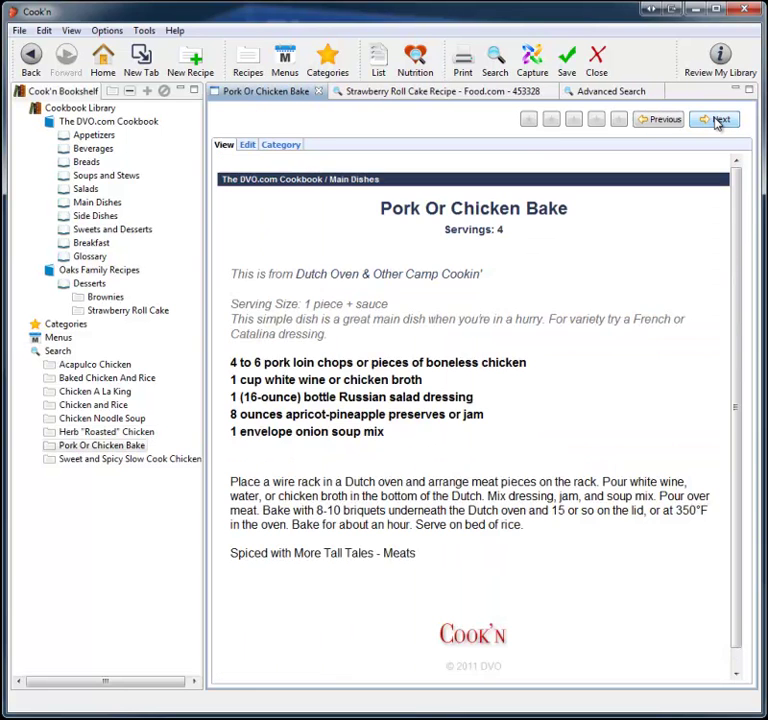
left_click(716, 120)
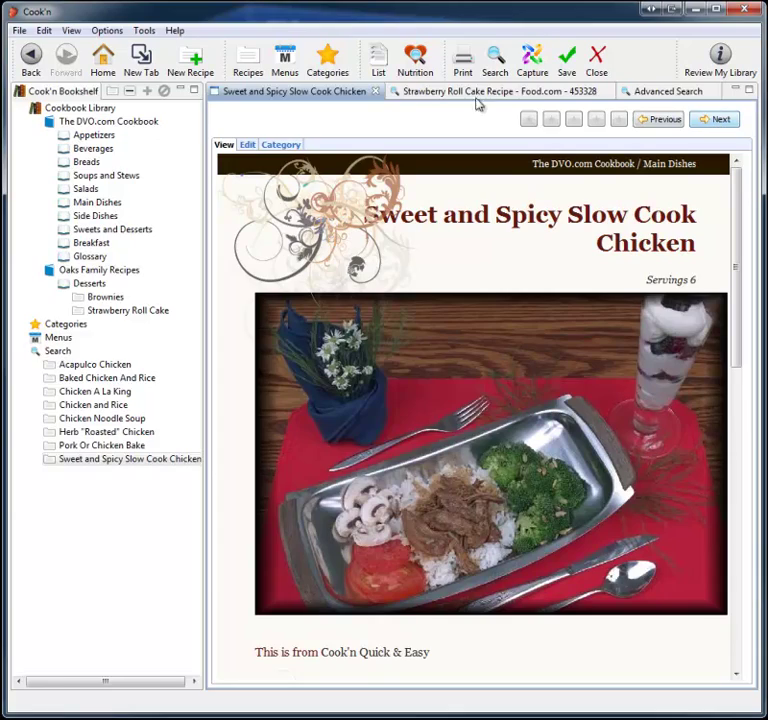
left_click(295, 70)
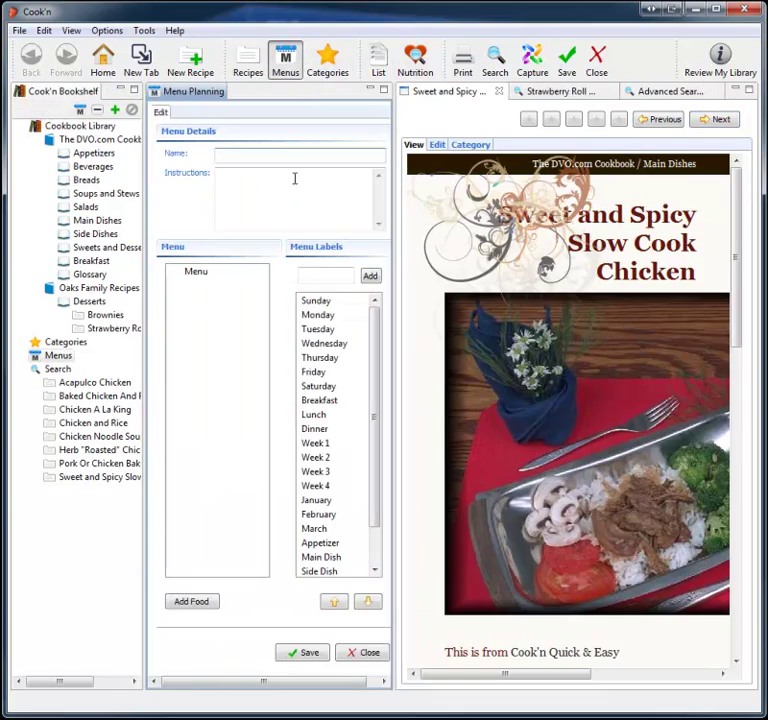
Add Sunday, Monday and Tuesday labels to the menu
left_click_drag(325, 300, 232, 295)
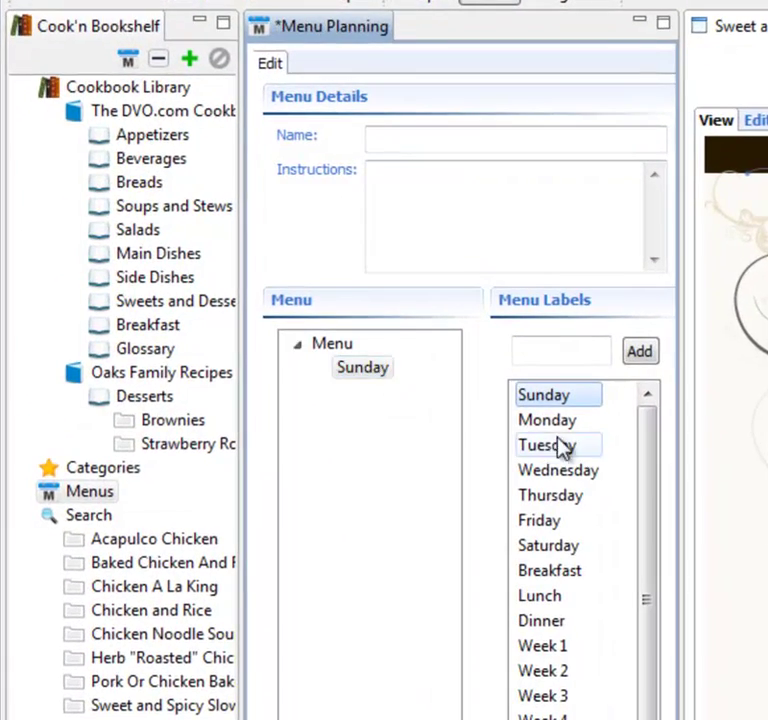
left_click_drag(583, 419, 388, 424)
left_click_drag(575, 447, 435, 440)
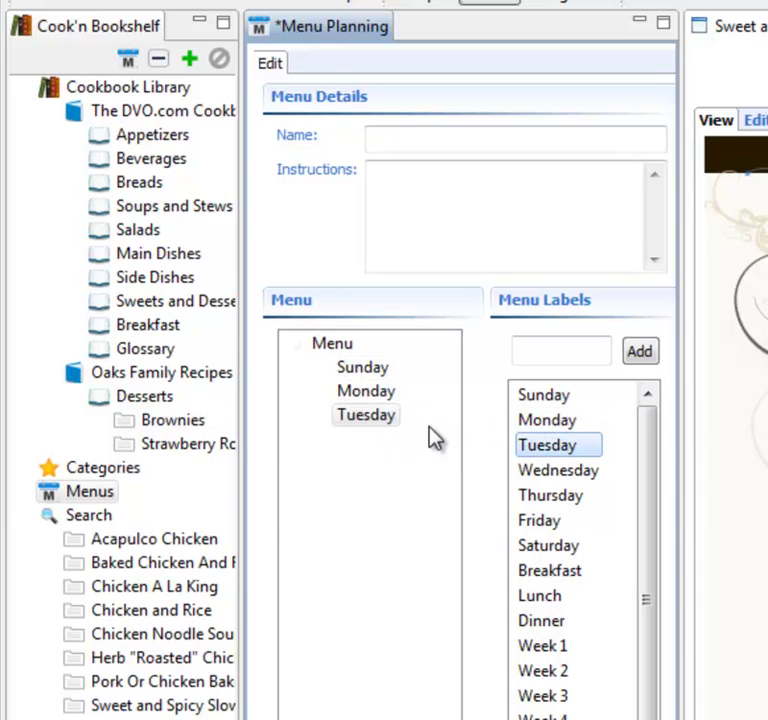
Place Hawaiian Pork and Strawberry Roll Cake on Sunday, Asian Steak Monday, Bar-B-Q Beef and Brownies Tuesday
left_click(77, 253)
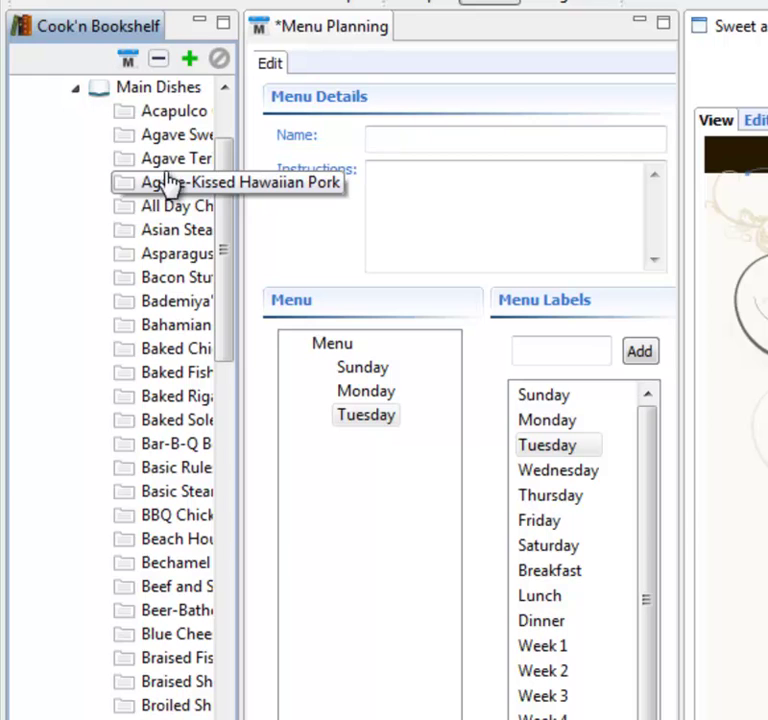
left_click_drag(165, 183, 381, 372)
left_click_drag(380, 372, 380, 372)
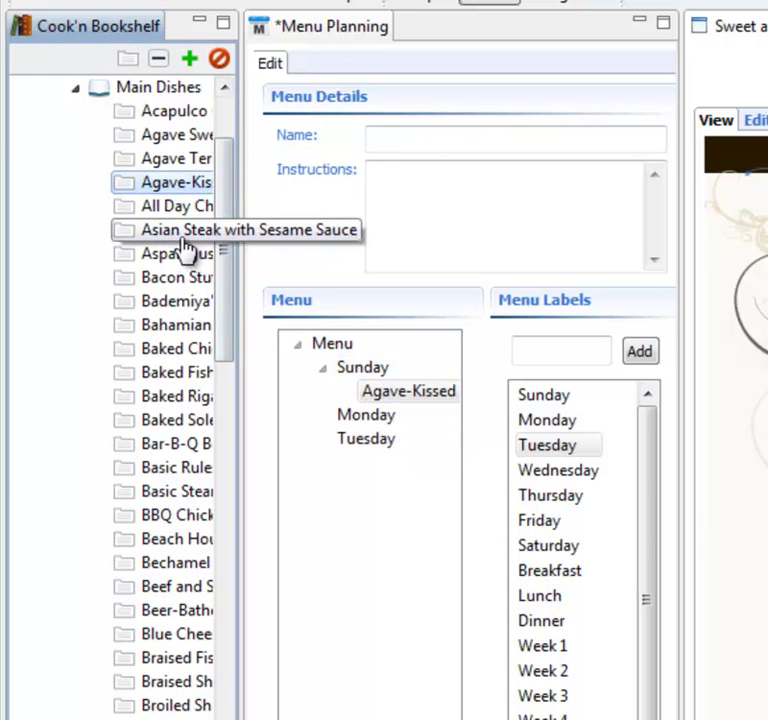
left_click_drag(183, 240, 374, 417)
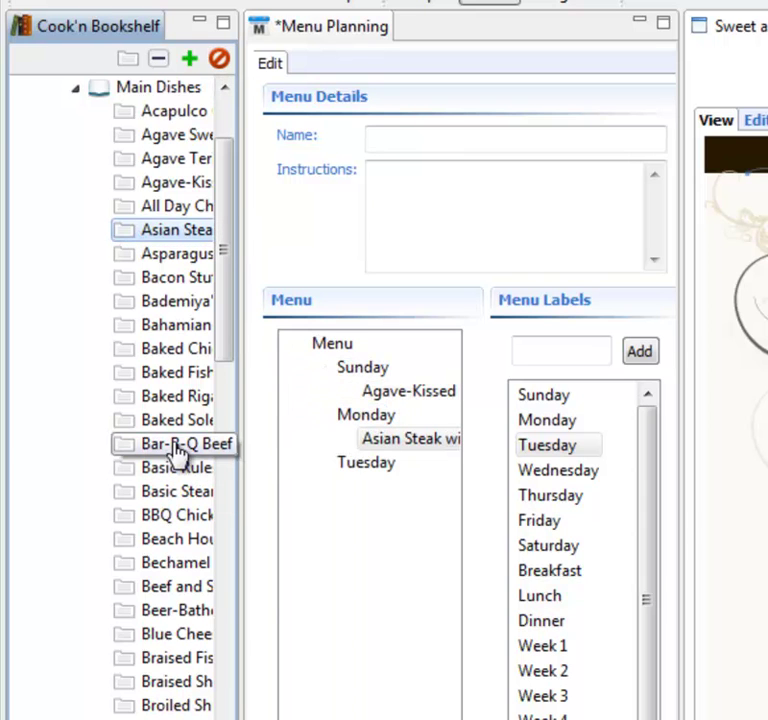
left_click_drag(178, 447, 385, 478)
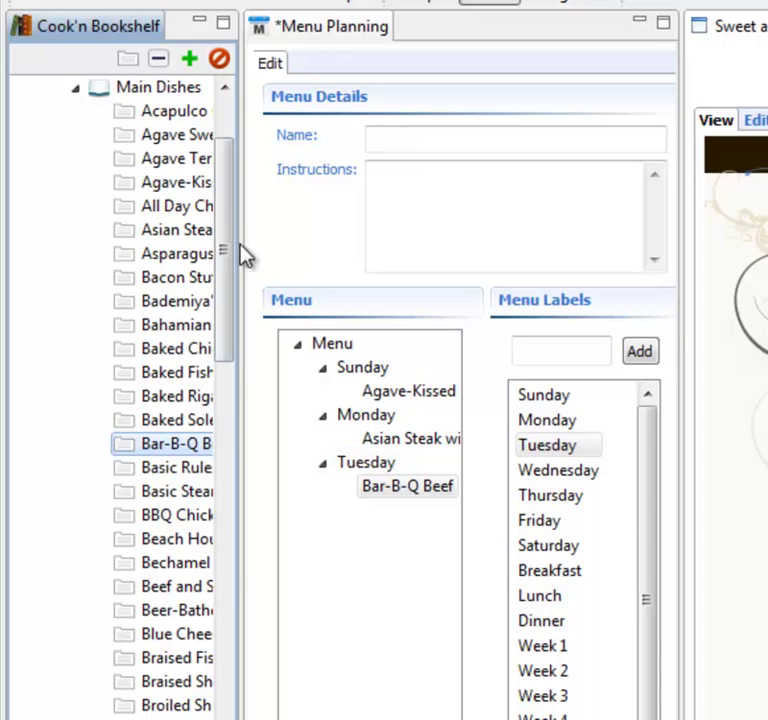
left_click(76, 86)
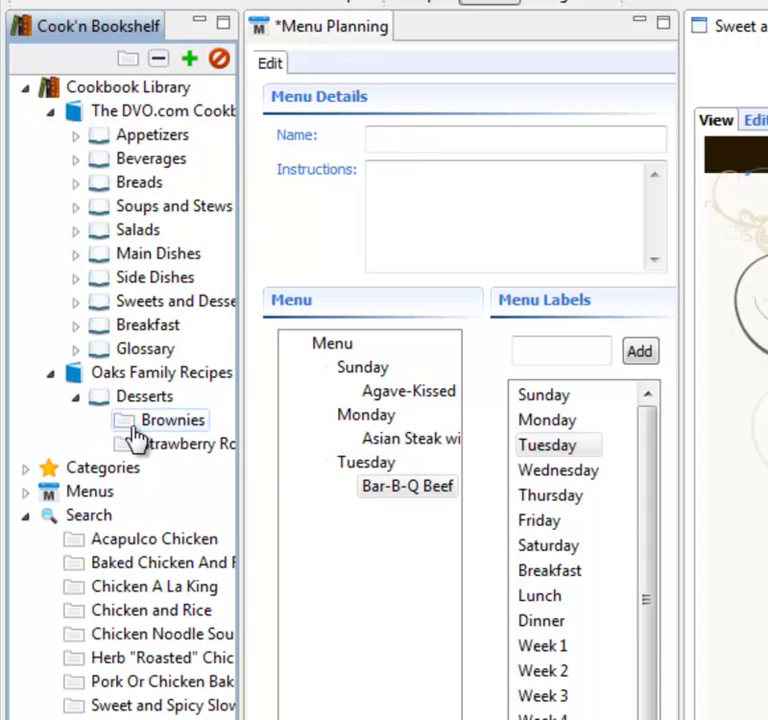
left_click_drag(145, 422, 382, 502)
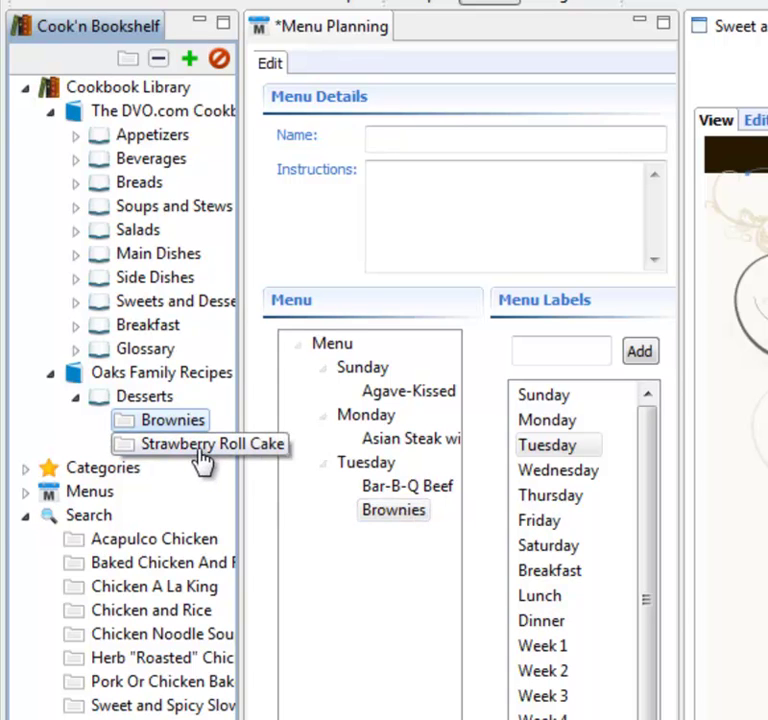
left_click_drag(199, 452, 380, 378)
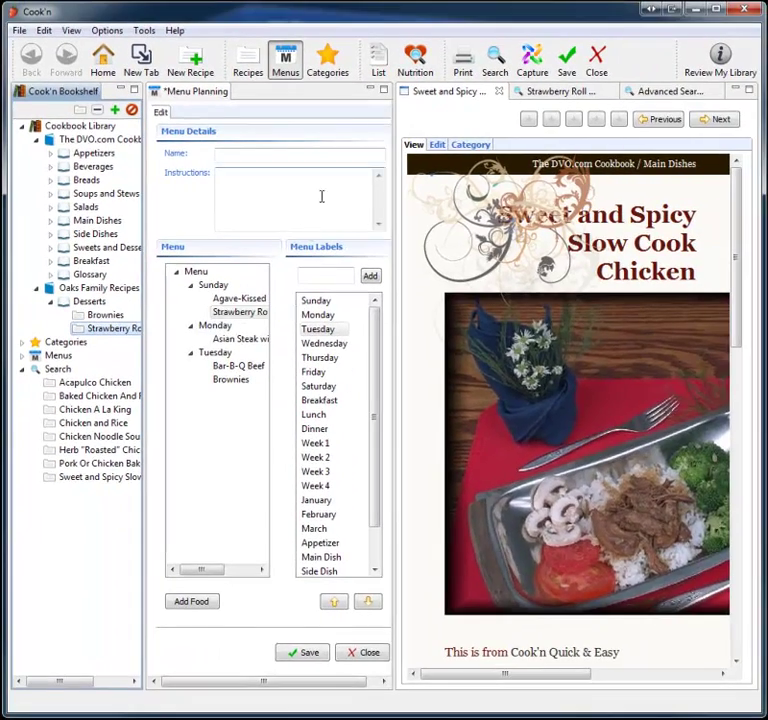
Compile the priced shopping list of ingredients for the new menu
left_click(374, 62)
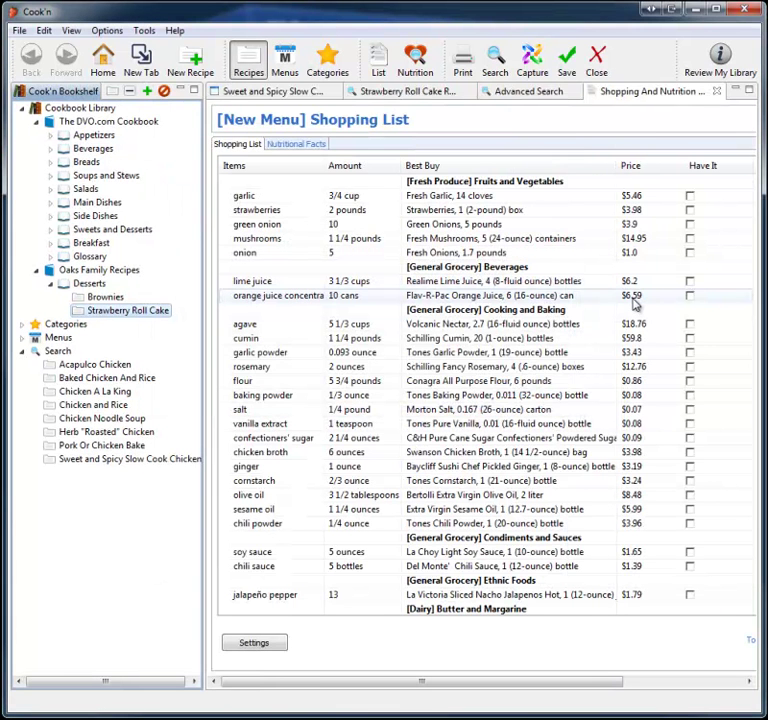
left_click(93, 58)
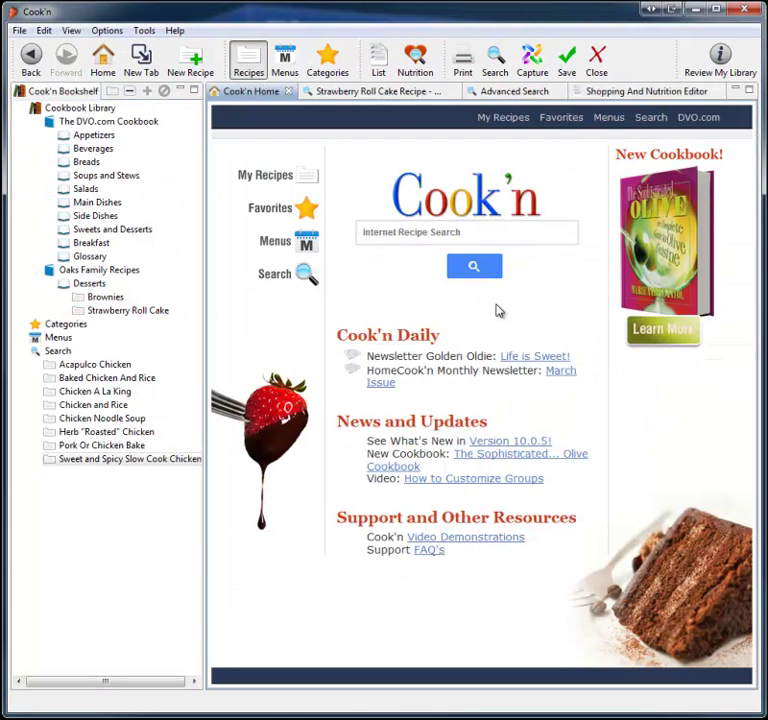